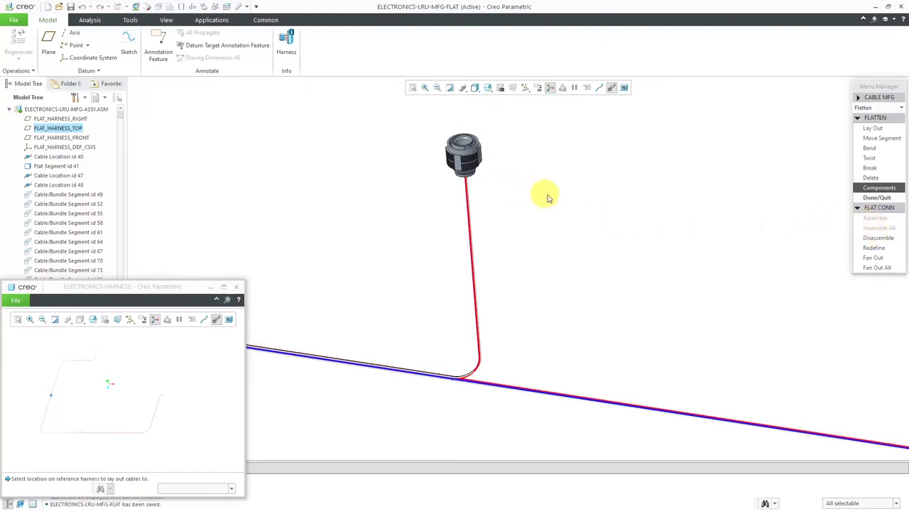
# Finish the flattening operations and switch to the ELECTRONICS-LRU assembly window.
pyautogui.click(862, 196)
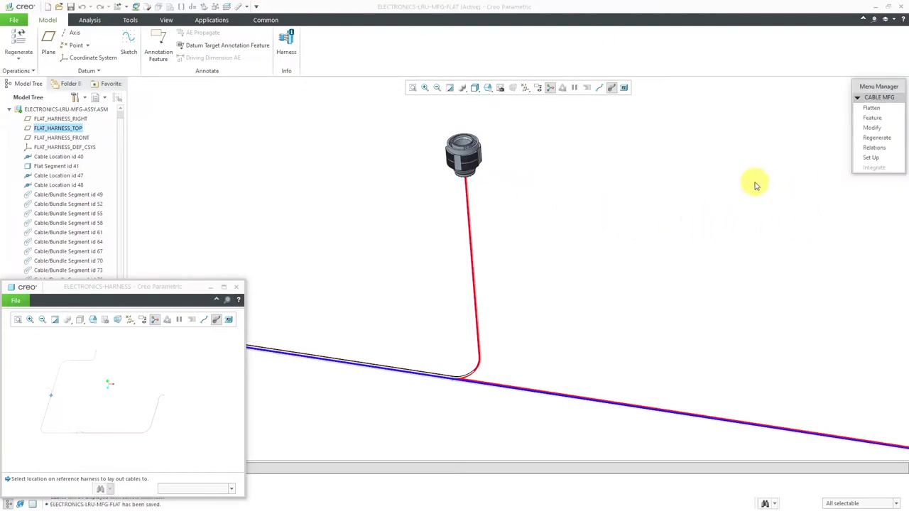
pyautogui.click(166, 20)
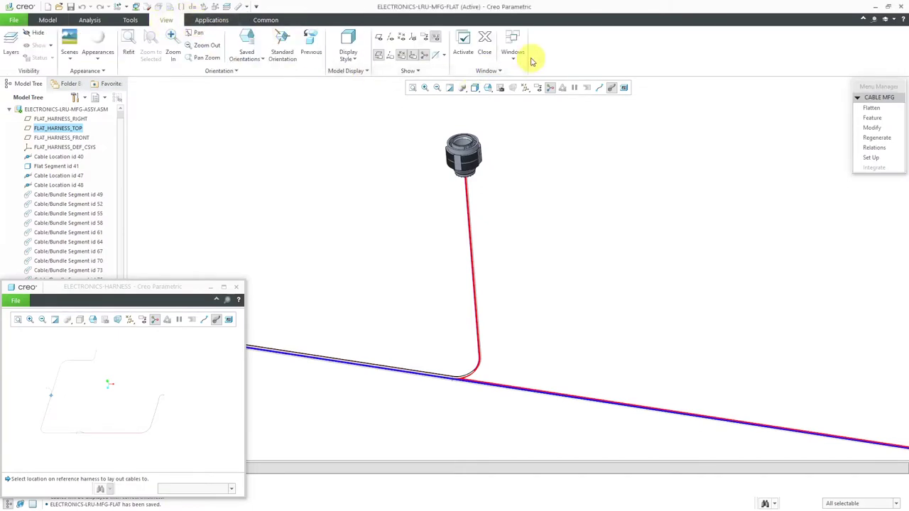
pyautogui.click(514, 56)
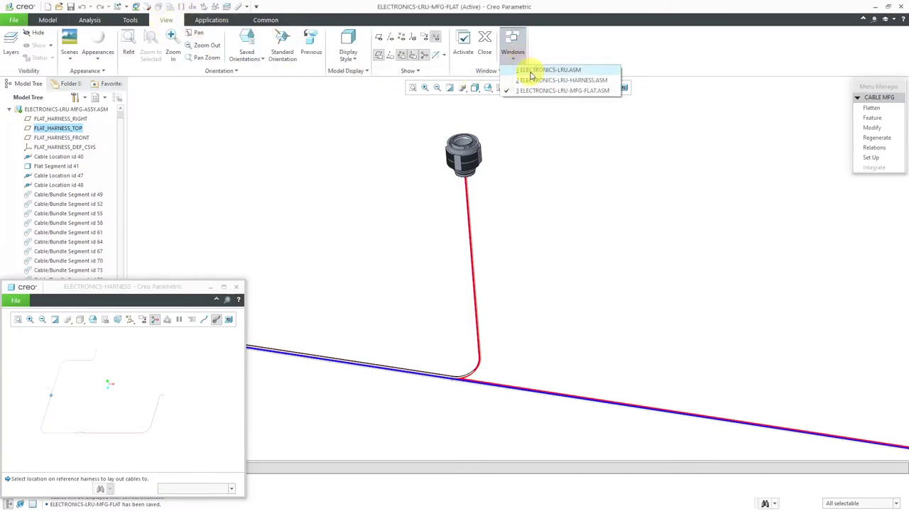
pyautogui.click(539, 70)
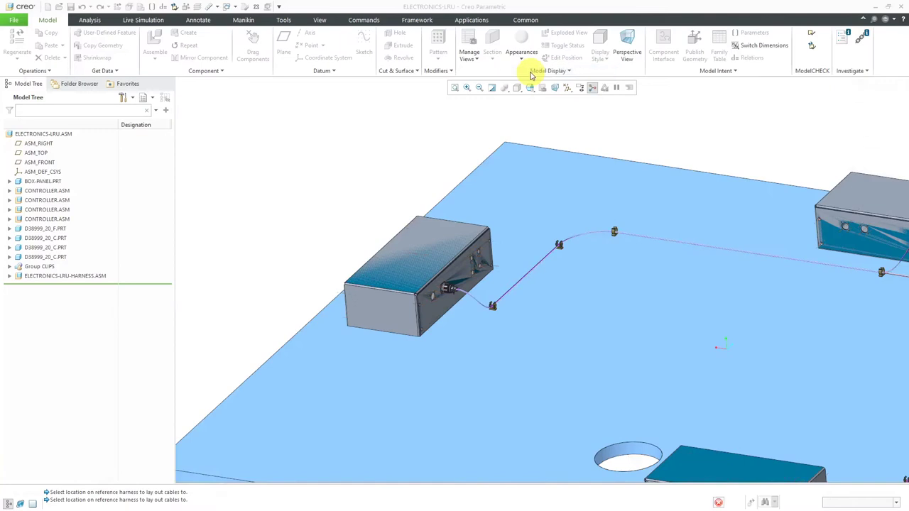
# Hide the skeleton model inside the ELECTRONICS-LRU-HARNESS subassembly.
pyautogui.click(10, 277)
pyautogui.click(79, 295)
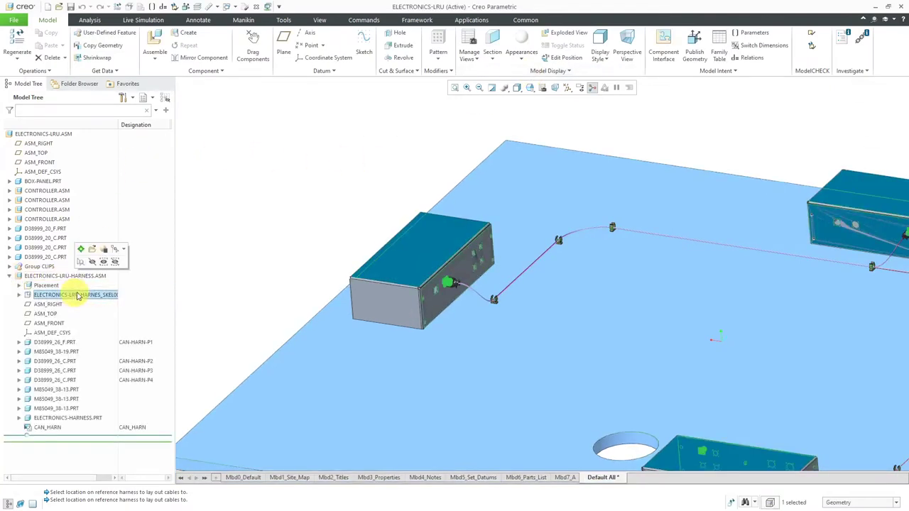
pyautogui.click(92, 261)
pyautogui.scroll(-3, 300, 218)
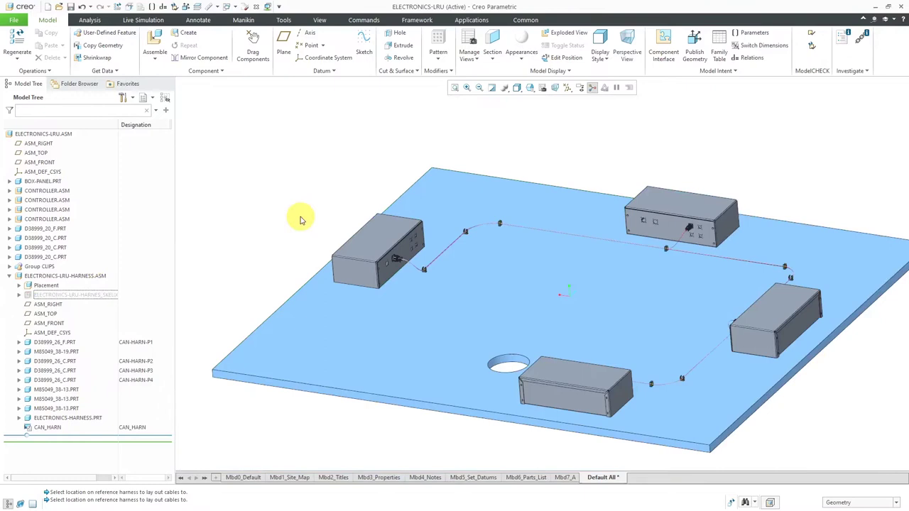
# Open the ELECTRONICS-LRU-HARNESS subassembly in its own window and start the Cabling application.
pyautogui.click(91, 277)
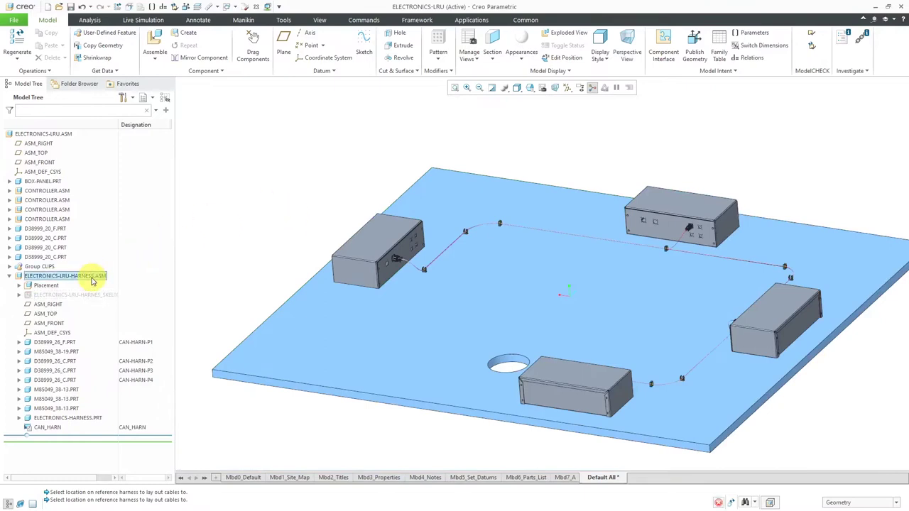
pyautogui.click(112, 237)
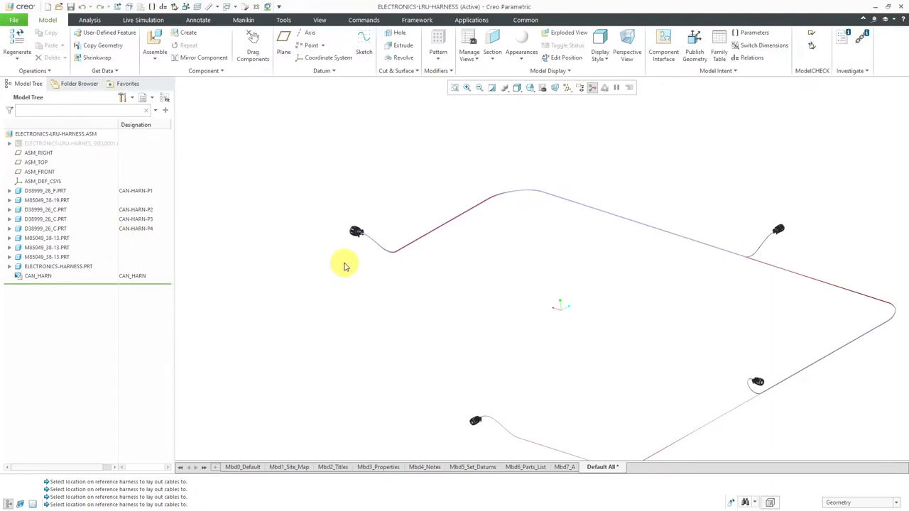
pyautogui.click(461, 22)
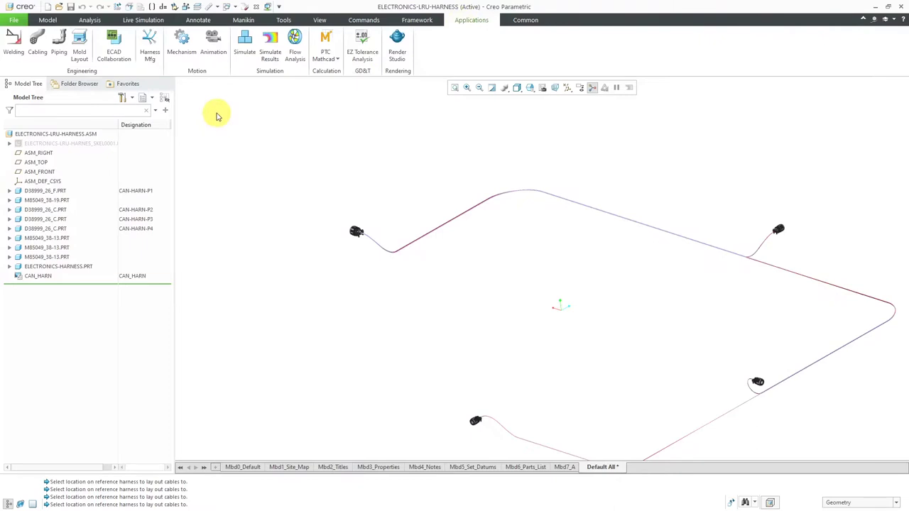
pyautogui.click(37, 49)
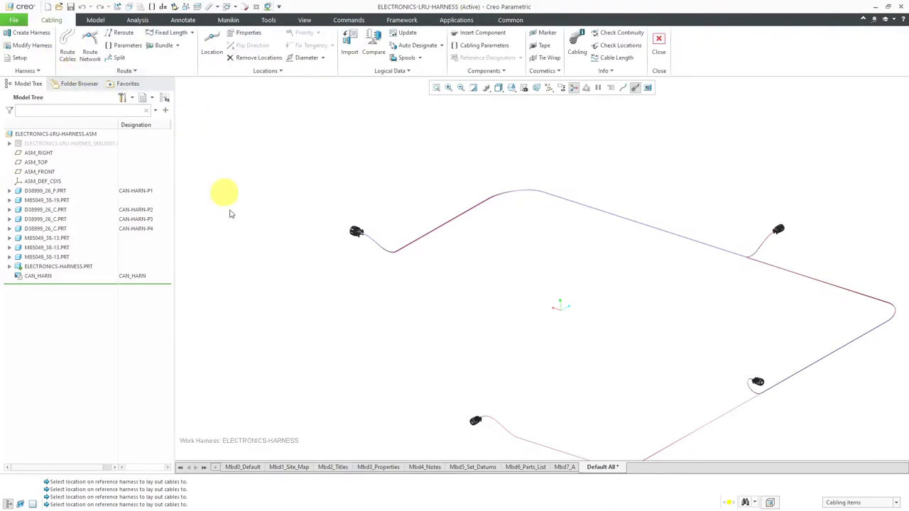
pyautogui.scroll(-6, 358, 239)
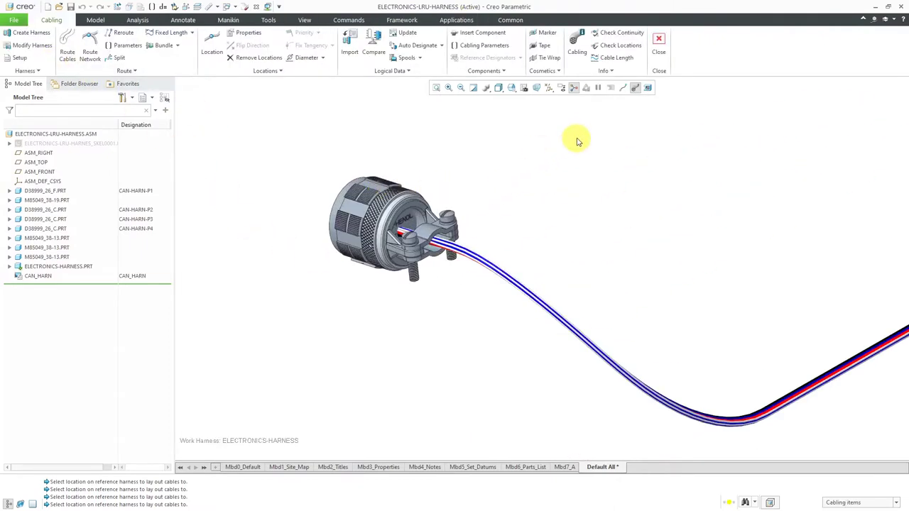
# Display the cables as centerlines and turn on the display of datum axes.
pyautogui.click(622, 91)
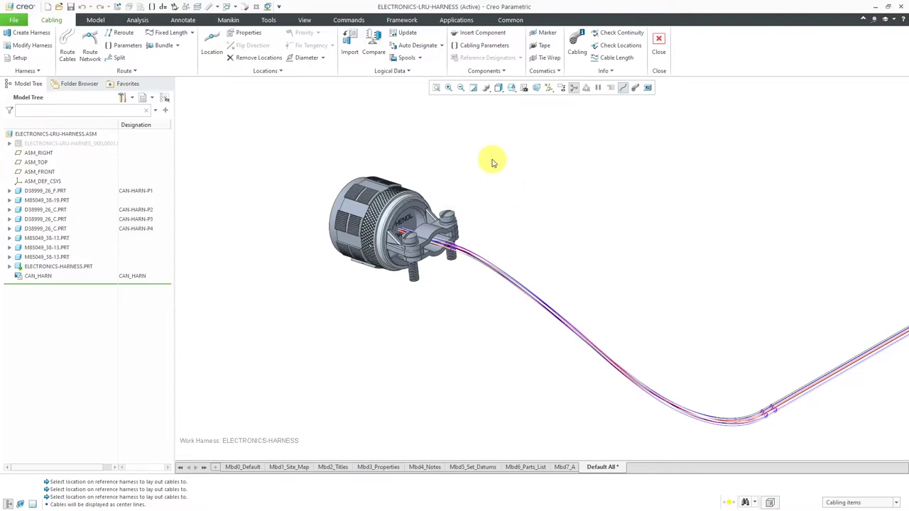
pyautogui.click(554, 95)
pyautogui.click(562, 110)
pyautogui.scroll(-3, 454, 172)
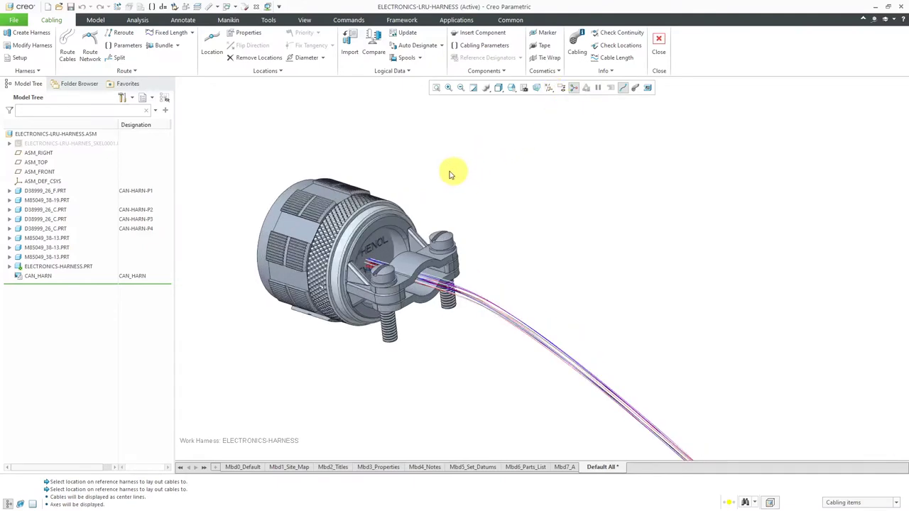
# Show the AXIS-ROUTING layer of the M85049_38-19 backshell and repaint the view.
pyautogui.click(200, 7)
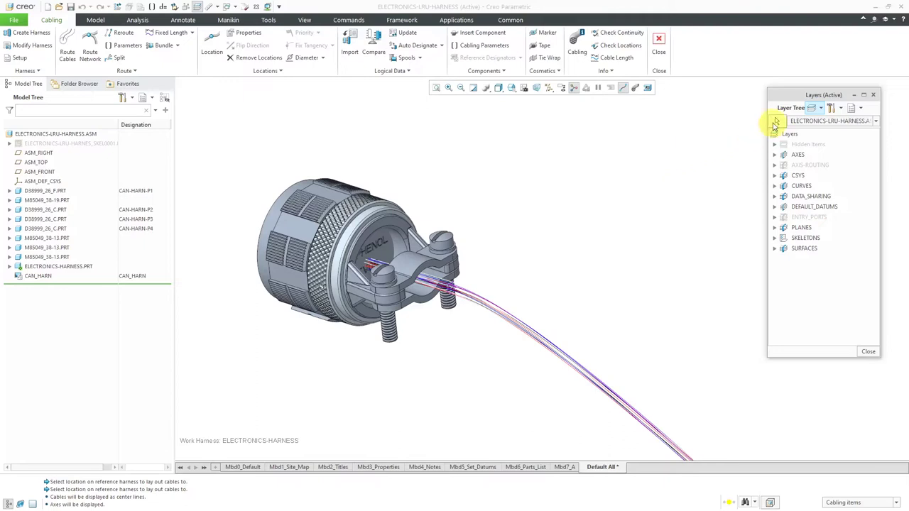
pyautogui.click(776, 125)
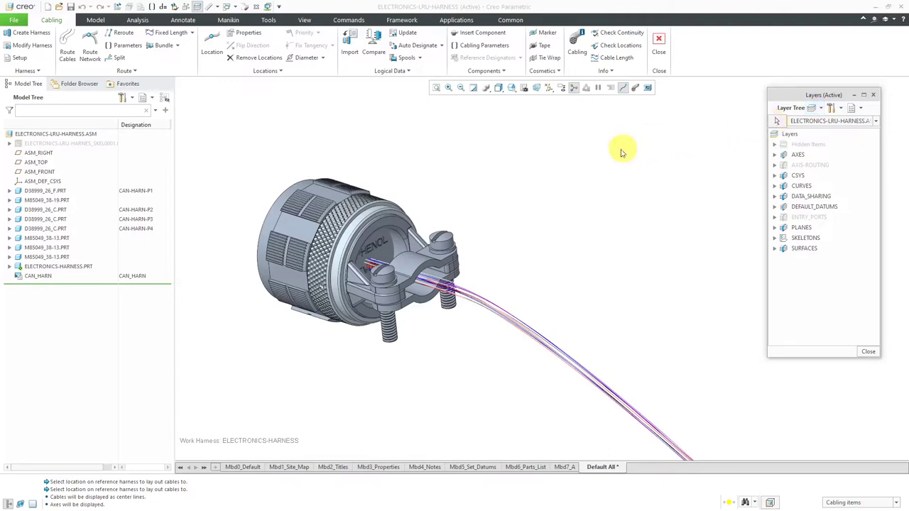
pyautogui.click(394, 220)
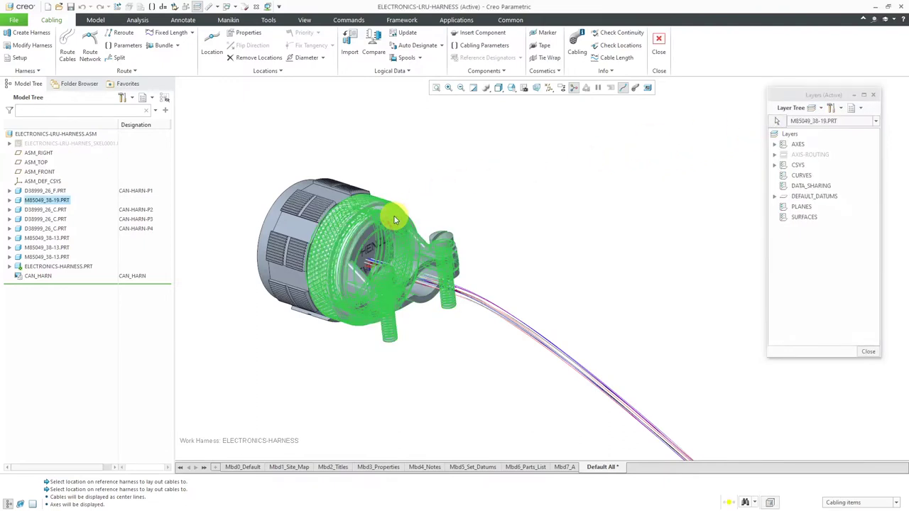
pyautogui.rightClick(807, 156)
pyautogui.click(822, 186)
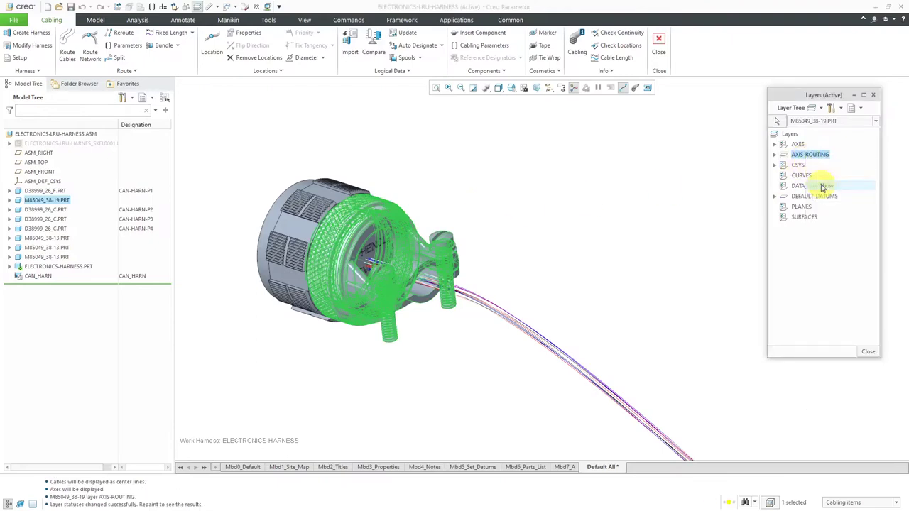
pyautogui.click(868, 352)
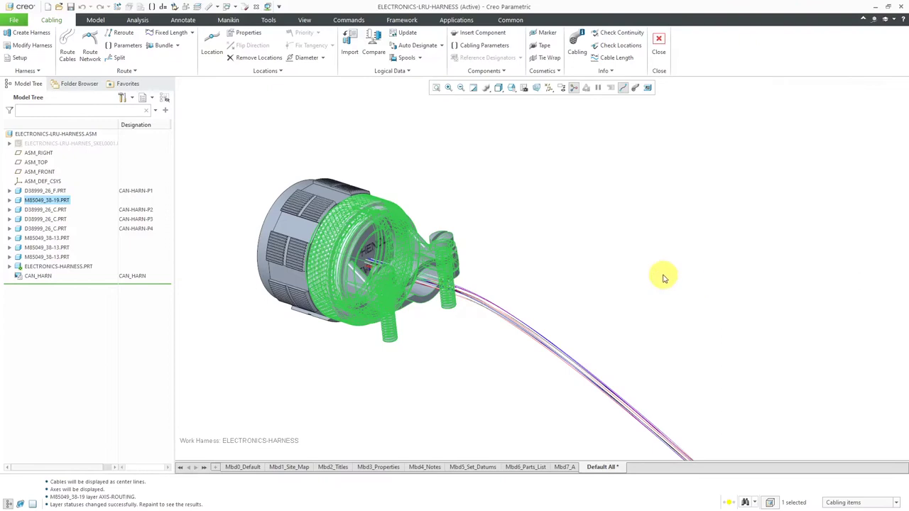
pyautogui.scroll(2, 497, 266)
pyautogui.click(497, 266)
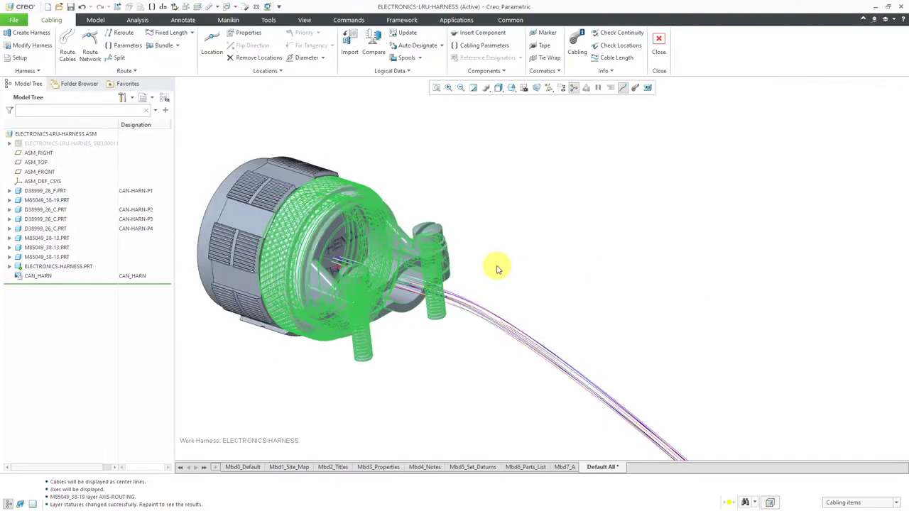
pyautogui.click(472, 88)
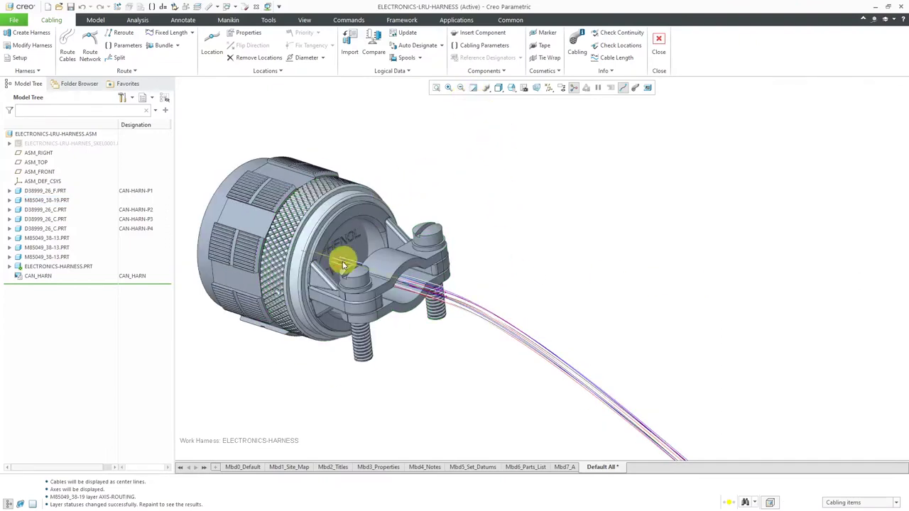
# Redefine the cable location at the backshell clamp with the backshell's AXIS-ROUTING axis as placement reference, and slide it along the axis into the clamp.
pyautogui.scroll(3, 343, 262)
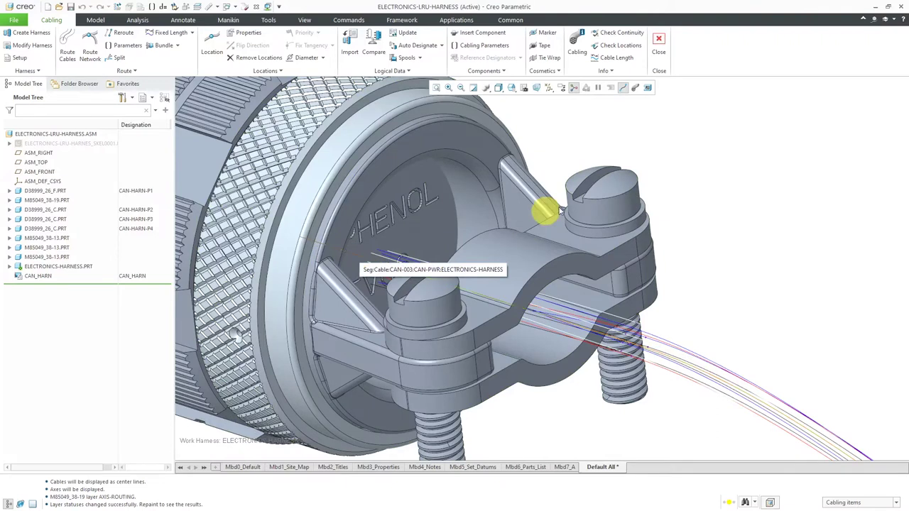
pyautogui.scroll(-3, 660, 220)
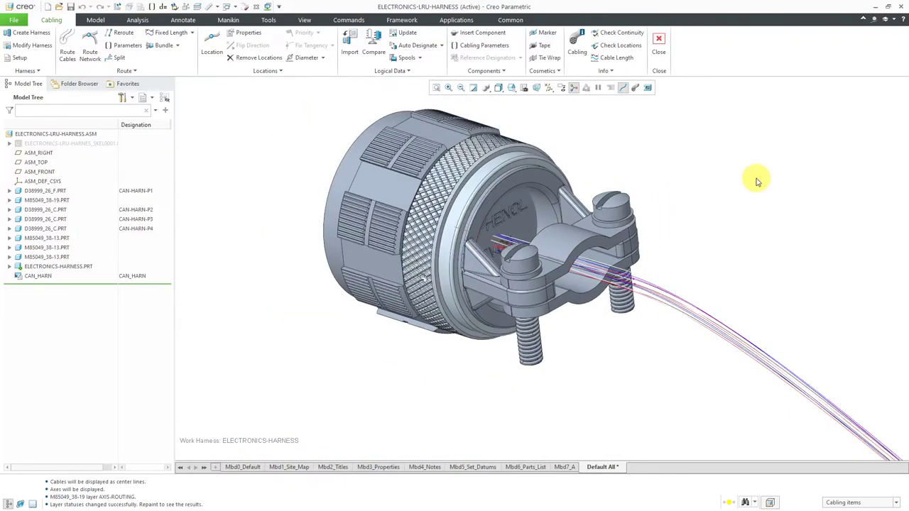
pyautogui.scroll(2, 697, 268)
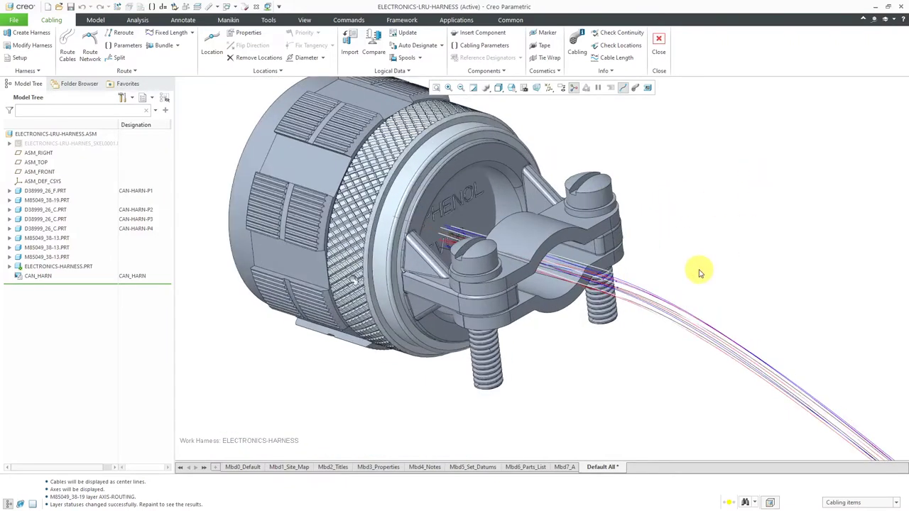
pyautogui.click(618, 291)
pyautogui.click(622, 245)
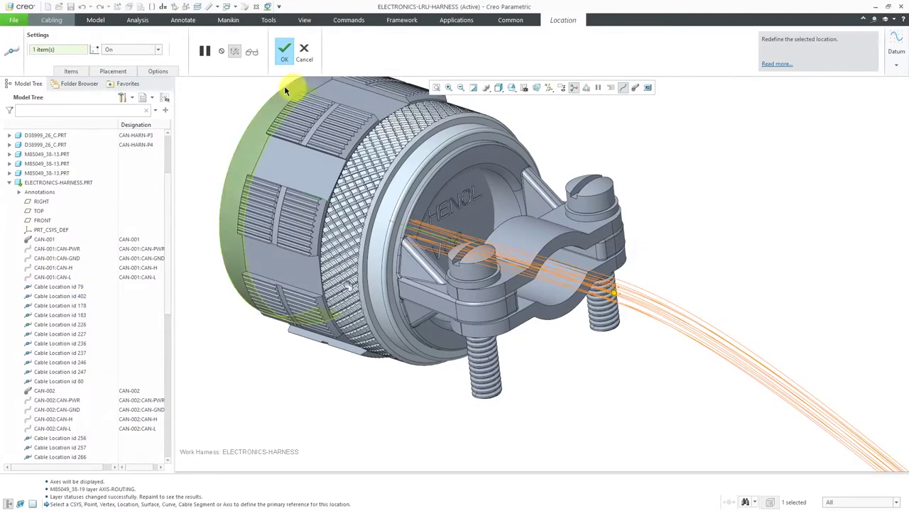
pyautogui.click(124, 71)
pyautogui.click(128, 103)
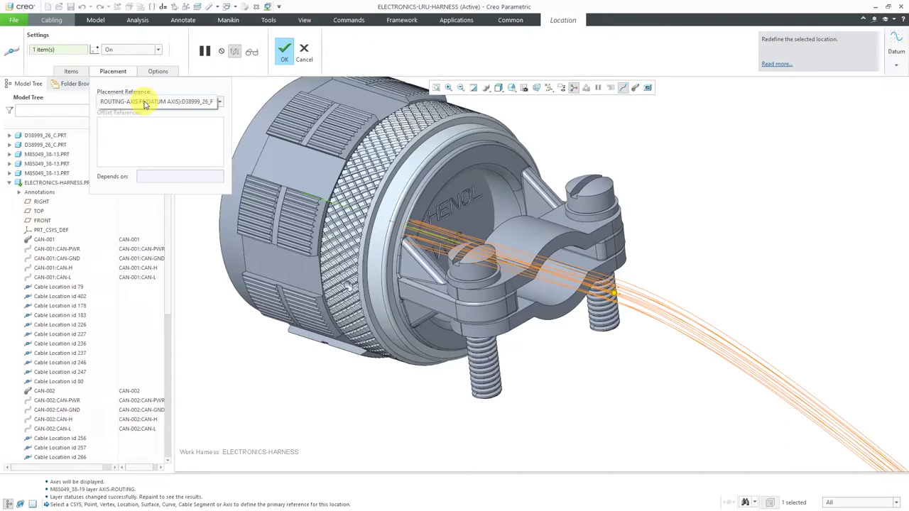
pyautogui.click(499, 261)
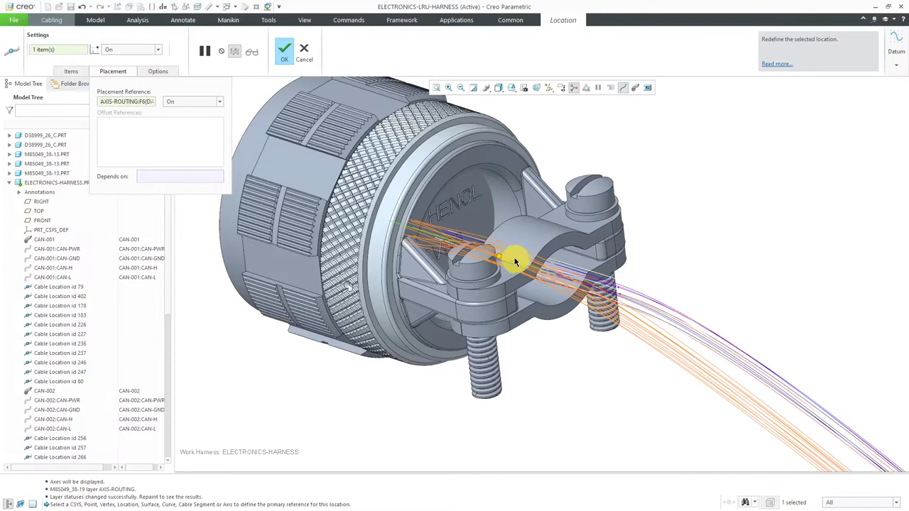
pyautogui.moveTo(499, 260); pyautogui.dragTo(580, 286)
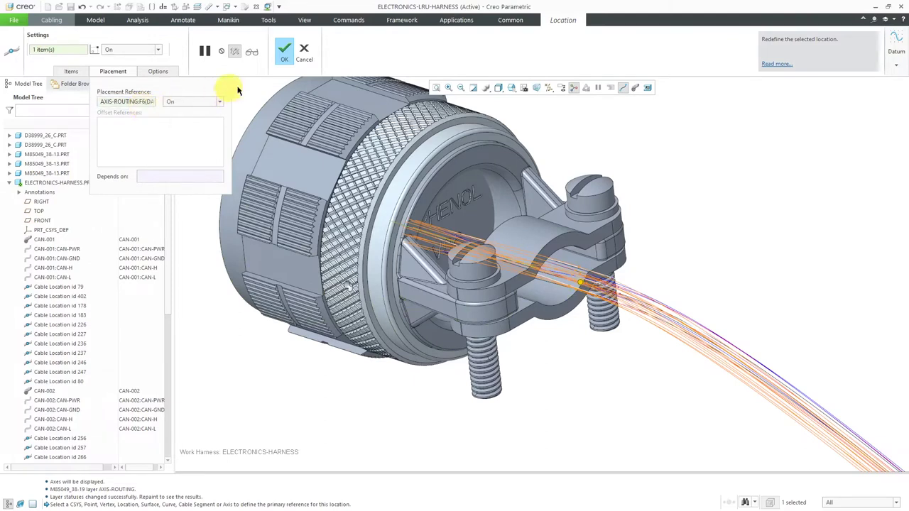
pyautogui.click(285, 52)
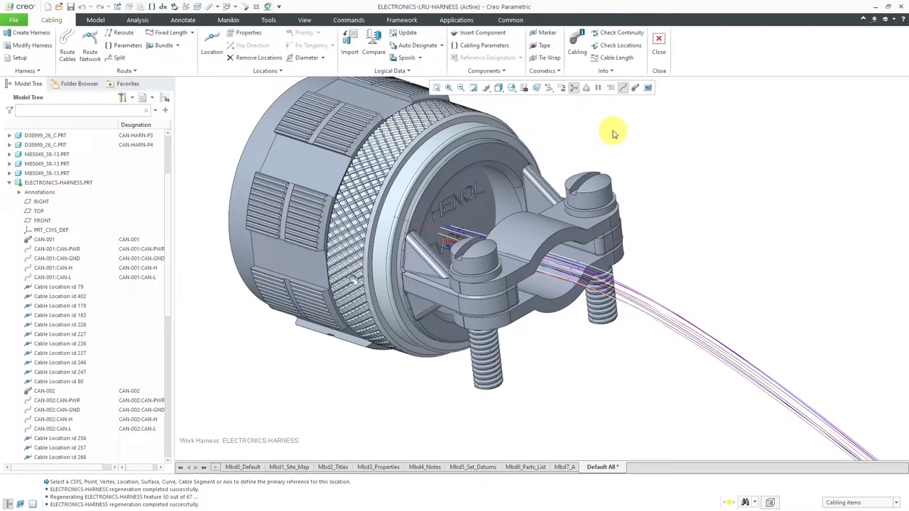
# Attach the M85049_38-19 backshell to the flat harness as a component and repaint the view.
pyautogui.click(500, 74)
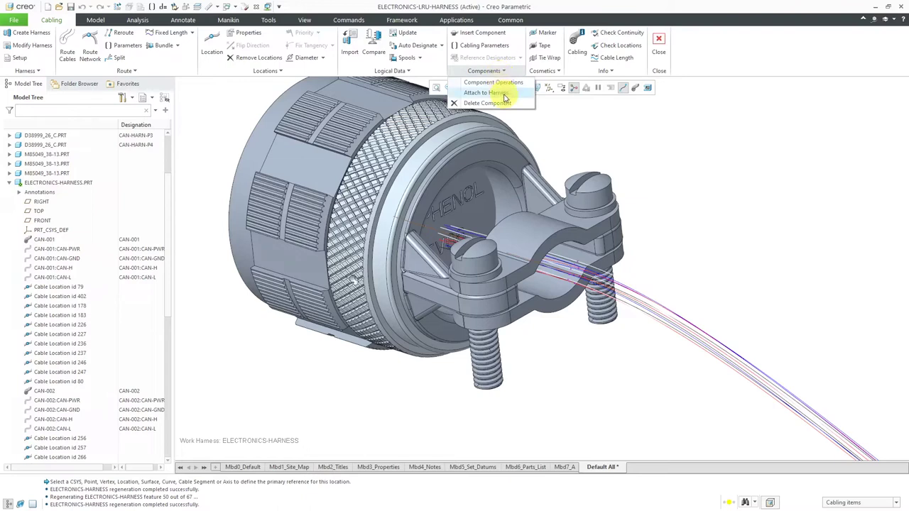
pyautogui.click(490, 93)
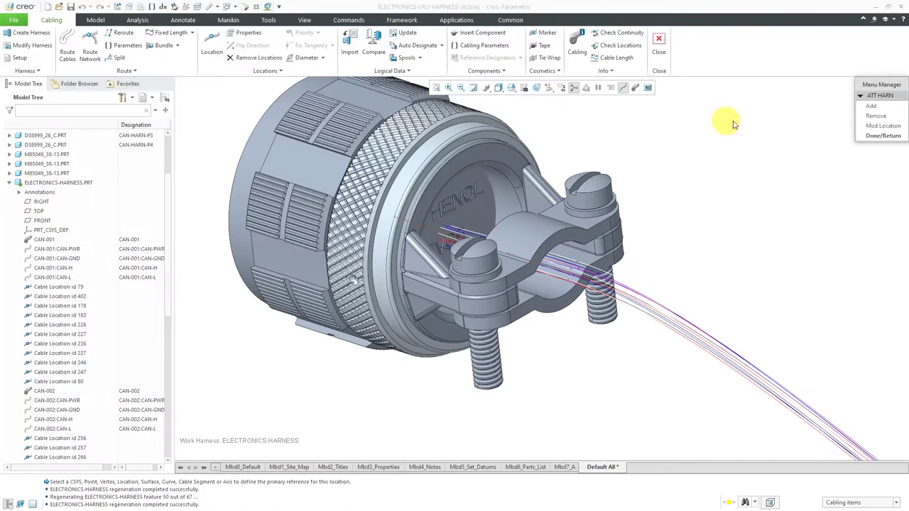
pyautogui.click(873, 111)
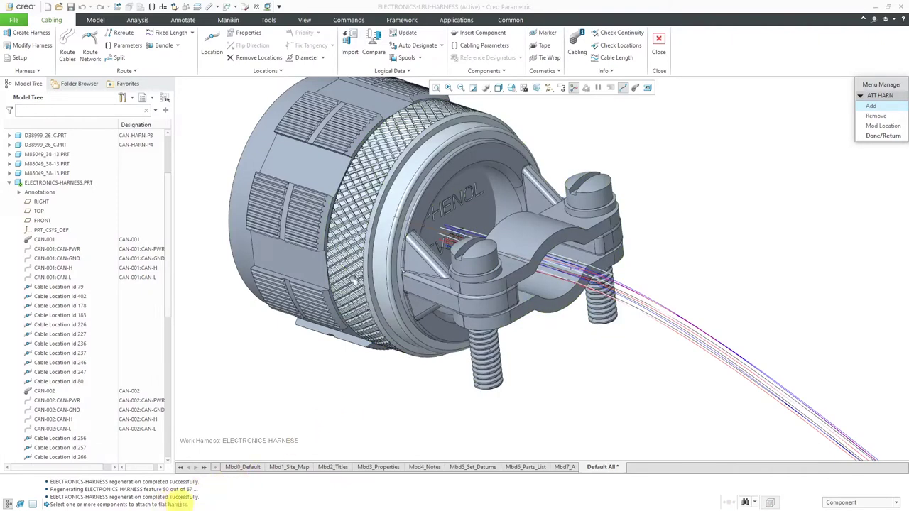
pyautogui.click(399, 345)
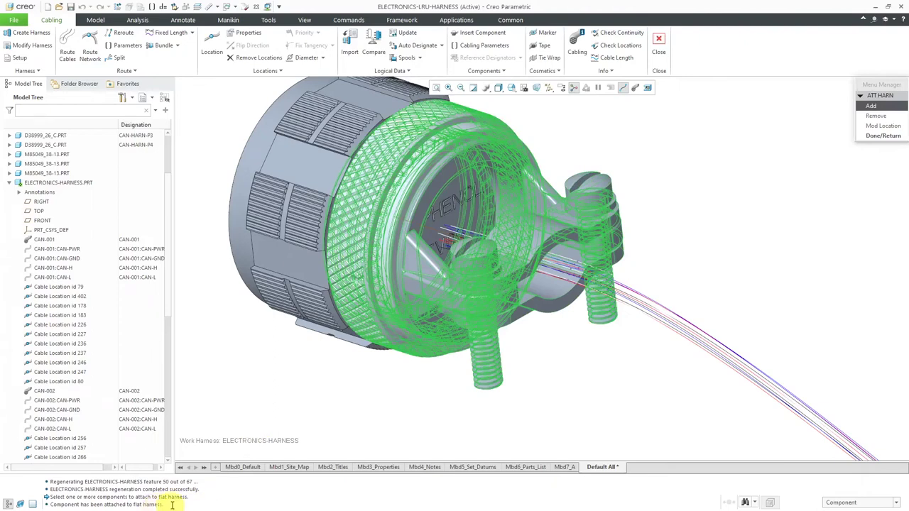
pyautogui.click(883, 136)
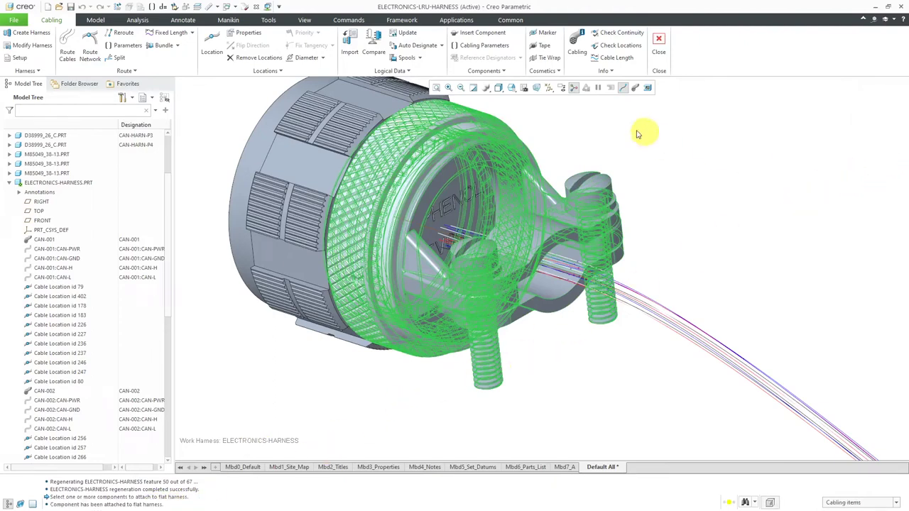
pyautogui.click(472, 87)
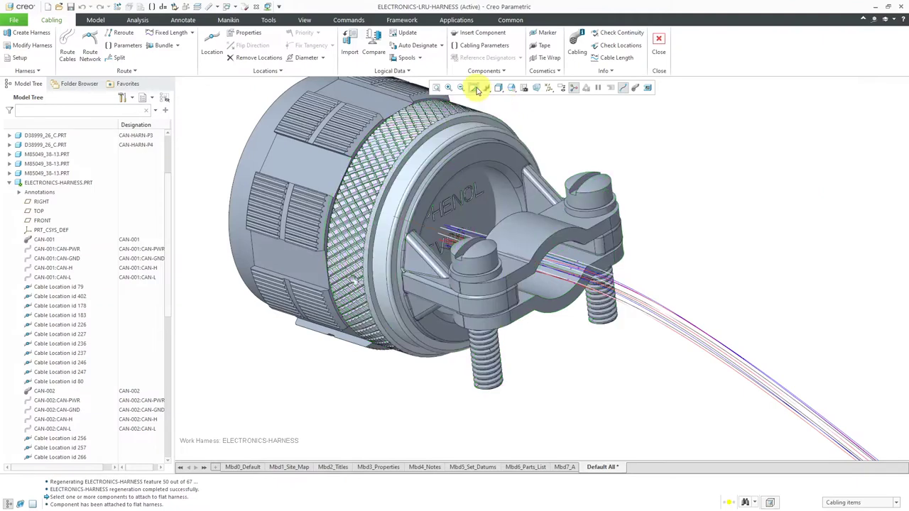
# Switch to the ELECTRONICS-LRU-MFG-FLAT assembly and shrink the ELECTRONICS-HARNESS window to clear the view of the flat harness connector.
pyautogui.click(235, 7)
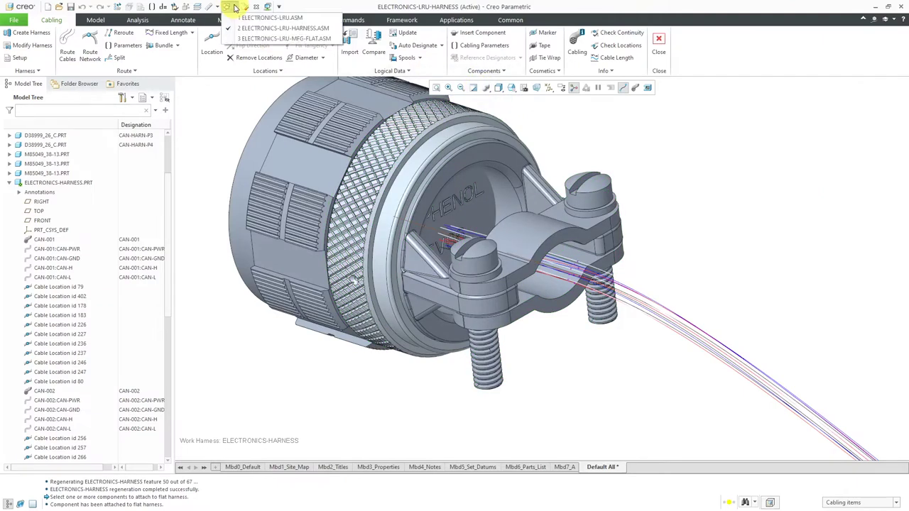
pyautogui.click(261, 39)
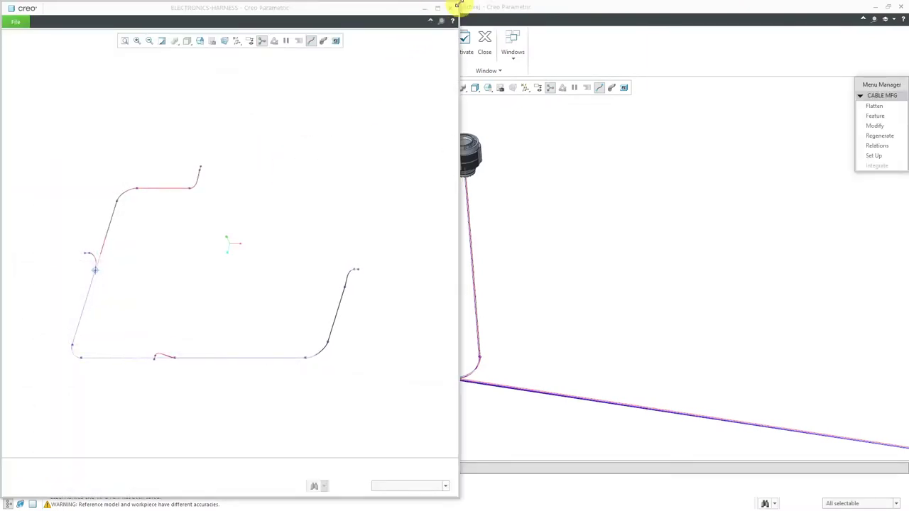
pyautogui.moveTo(455, 4); pyautogui.dragTo(300, 219)
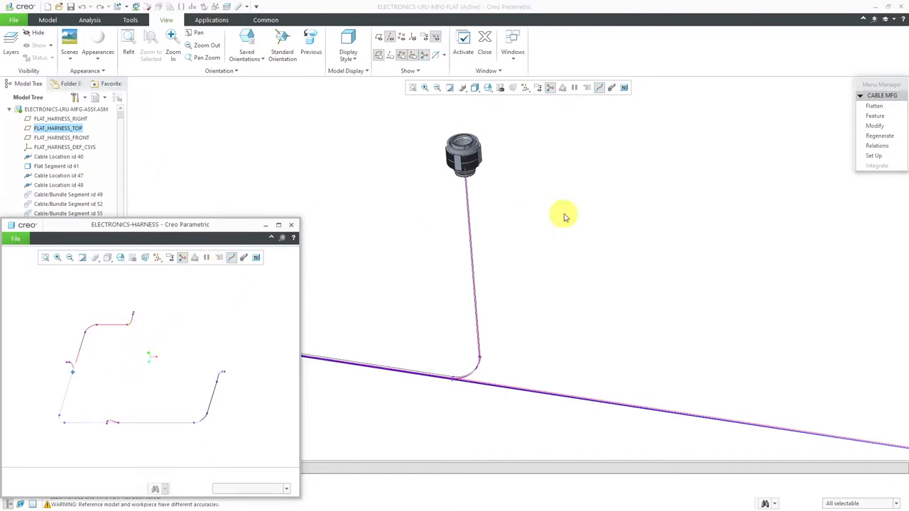
pyautogui.click(867, 108)
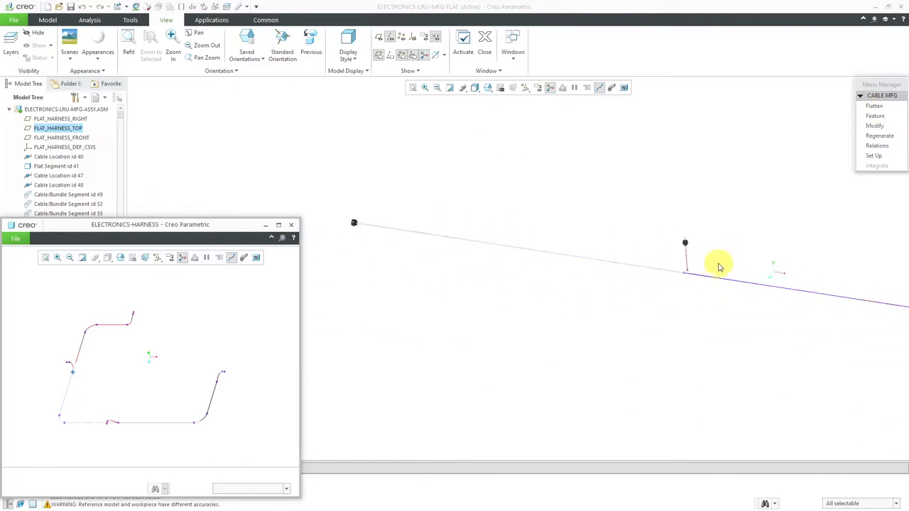
pyautogui.scroll(5, 463, 240)
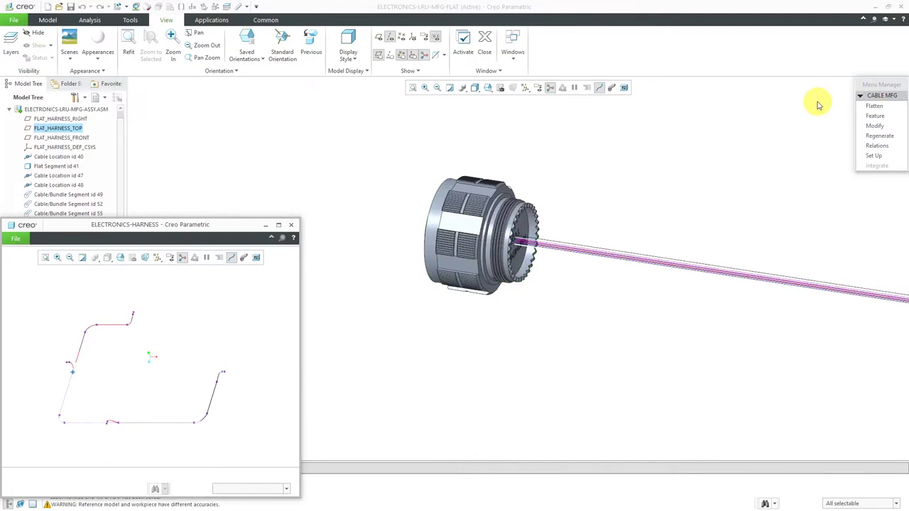
# Check the Flatten component options, and regenerate the parts of the flat harness manufacturing model automatically.
pyautogui.click(870, 106)
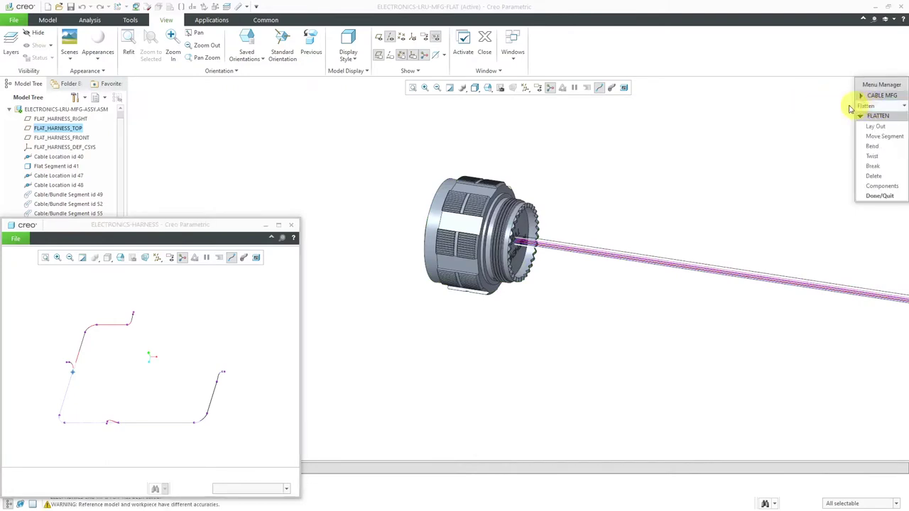
pyautogui.click(877, 186)
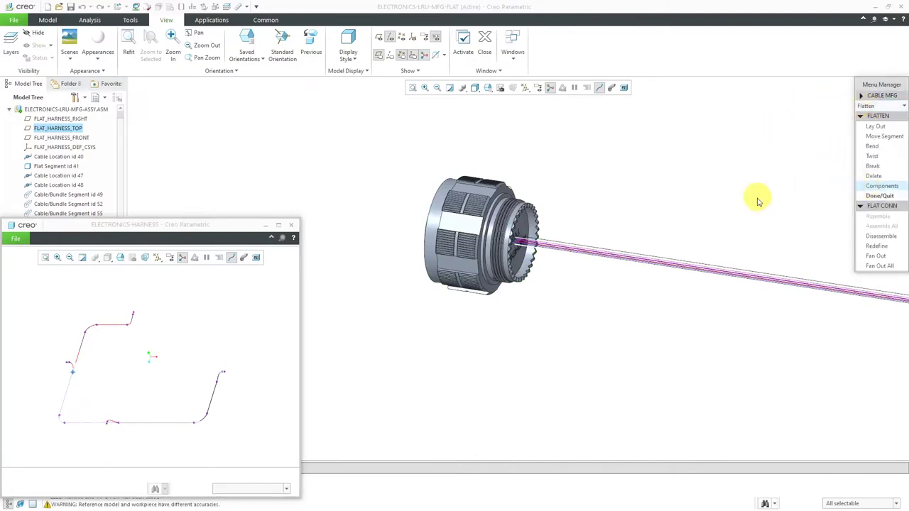
pyautogui.click(870, 196)
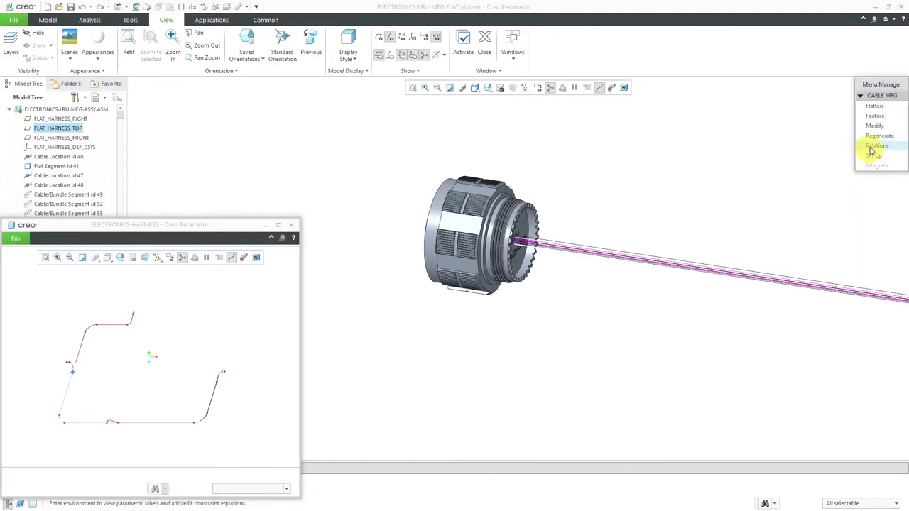
pyautogui.click(875, 142)
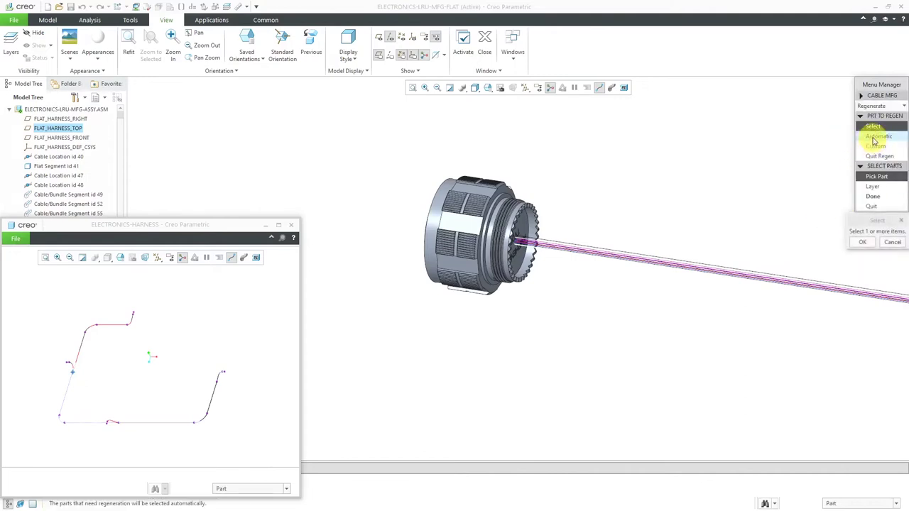
pyautogui.click(874, 141)
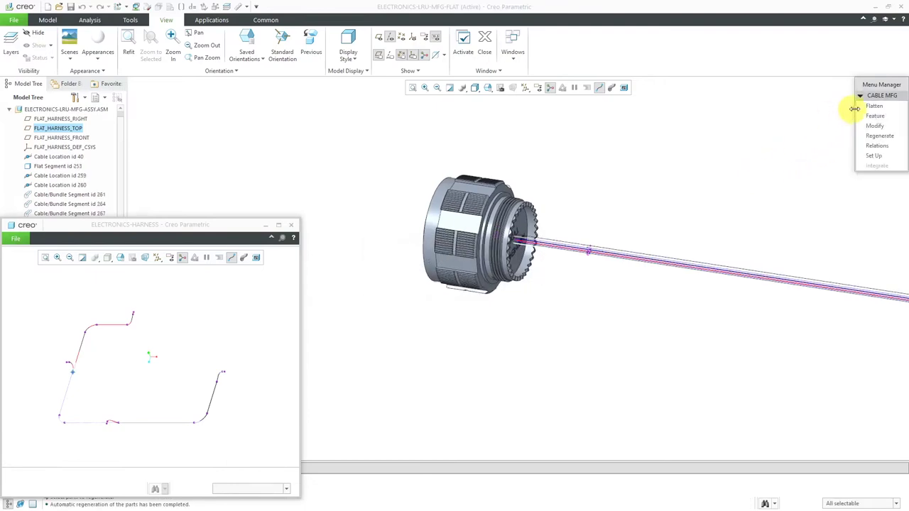
# Assemble all attached components onto the flat harness through the Flatten component options.
pyautogui.click(878, 107)
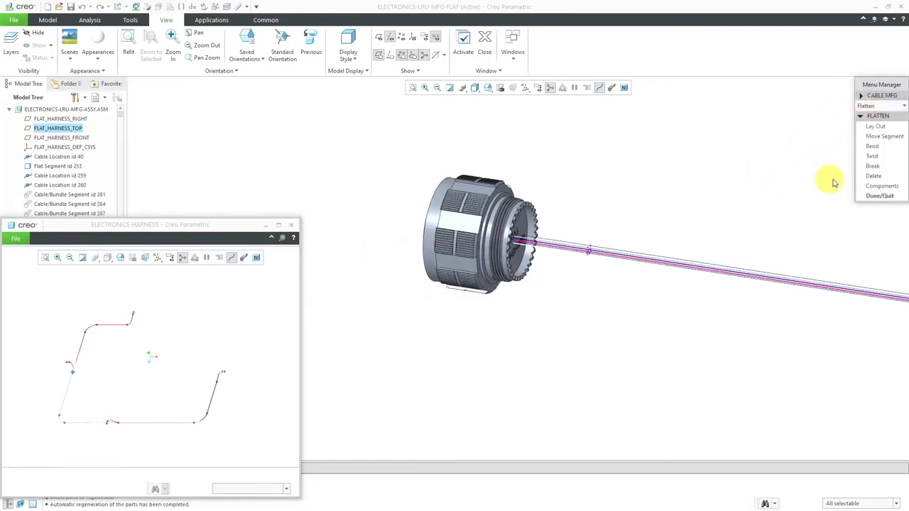
pyautogui.click(880, 186)
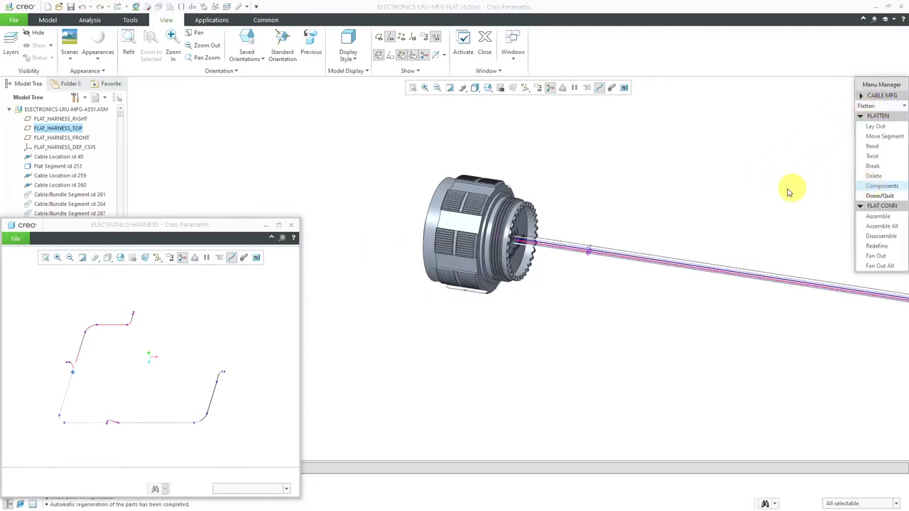
pyautogui.click(874, 227)
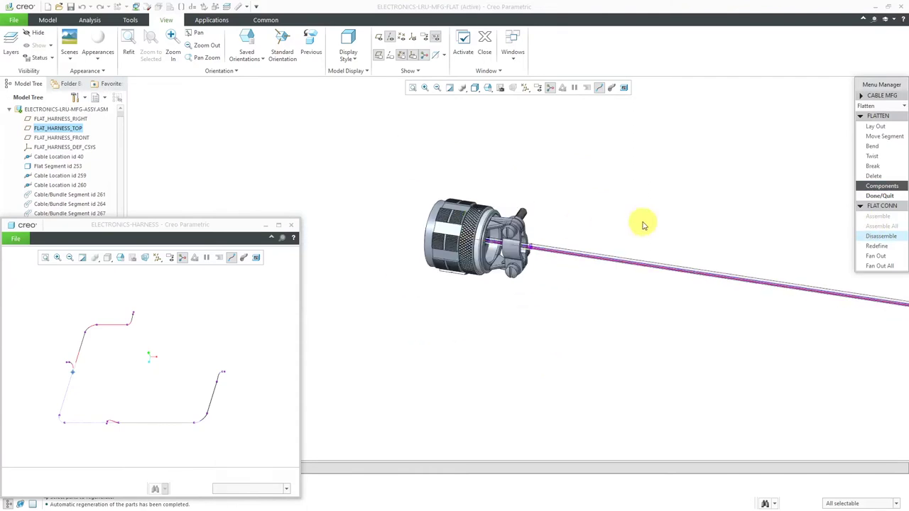
pyautogui.scroll(-2, 352, 276)
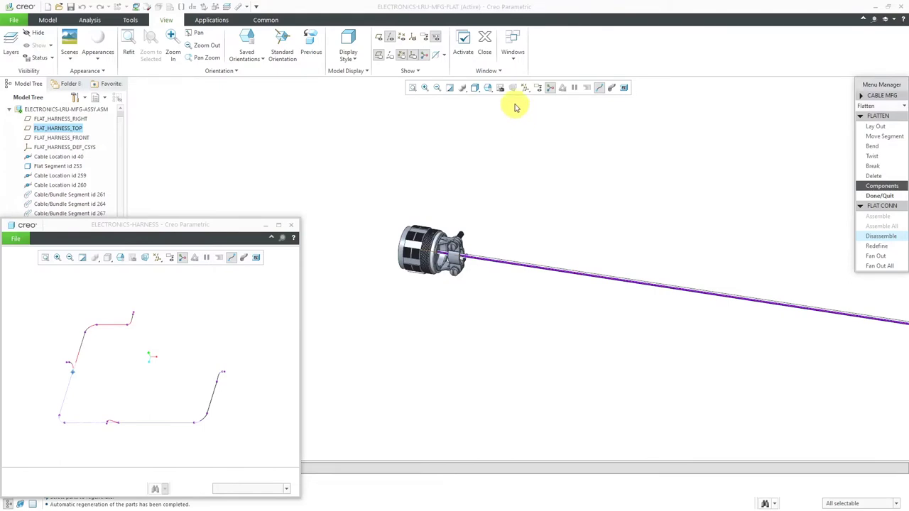
# In the FRONT view, redefine the backshell's placement on the flat harness with an orientation angle of 90 degrees about the z direction.
pyautogui.click(489, 90)
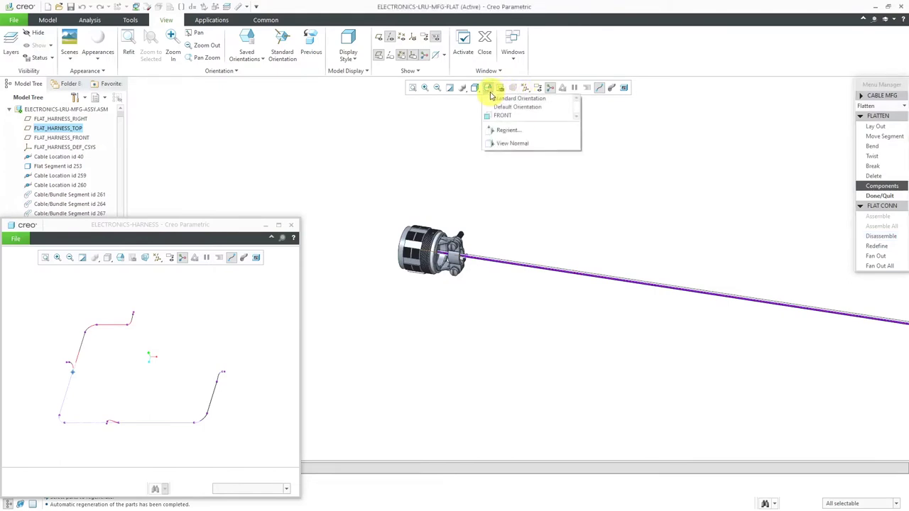
pyautogui.click(495, 113)
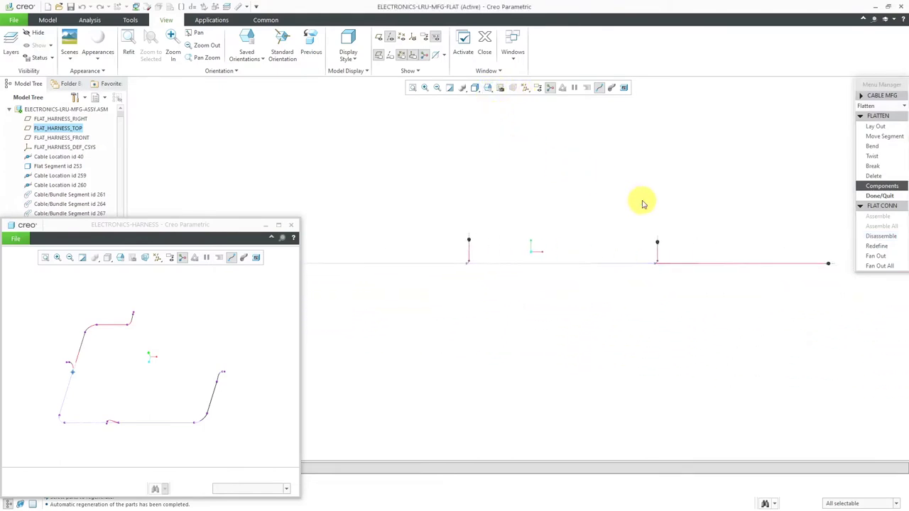
pyautogui.scroll(-5, 512, 240)
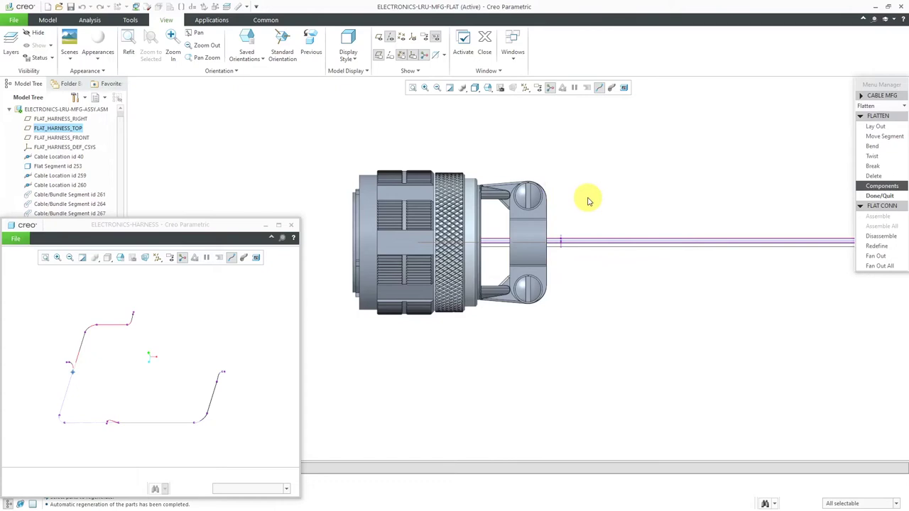
pyautogui.click(874, 248)
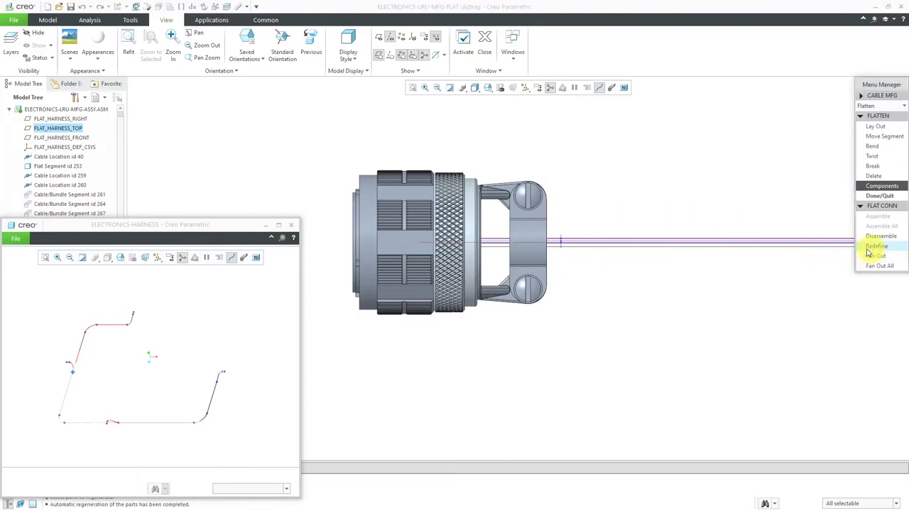
pyautogui.click(538, 278)
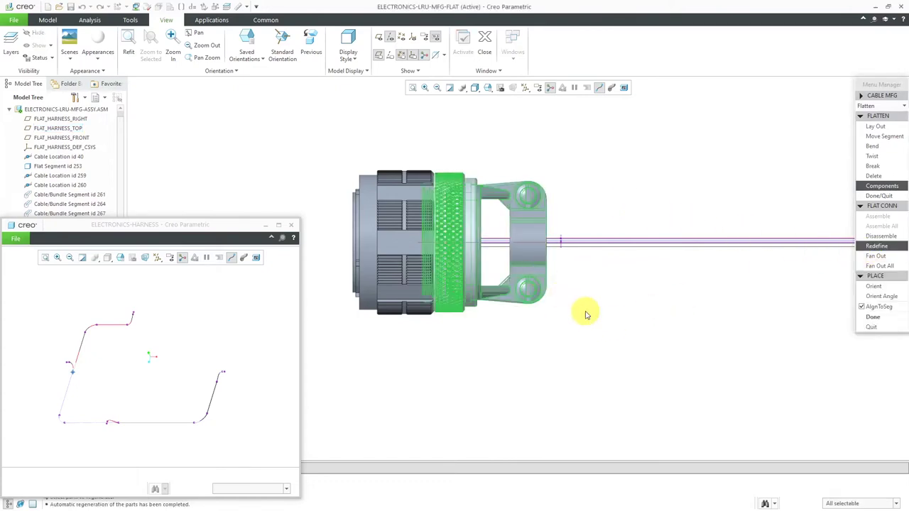
pyautogui.click(880, 296)
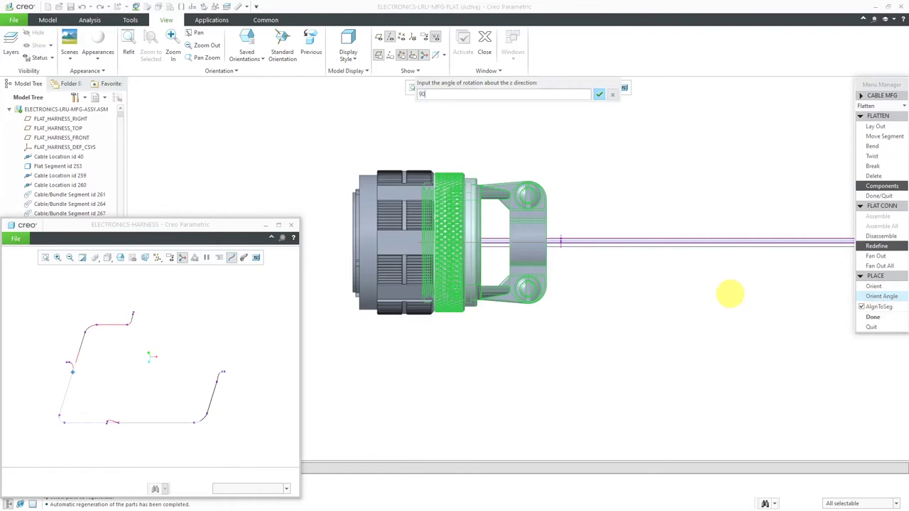
pyautogui.write('90')
pyautogui.press('Return')
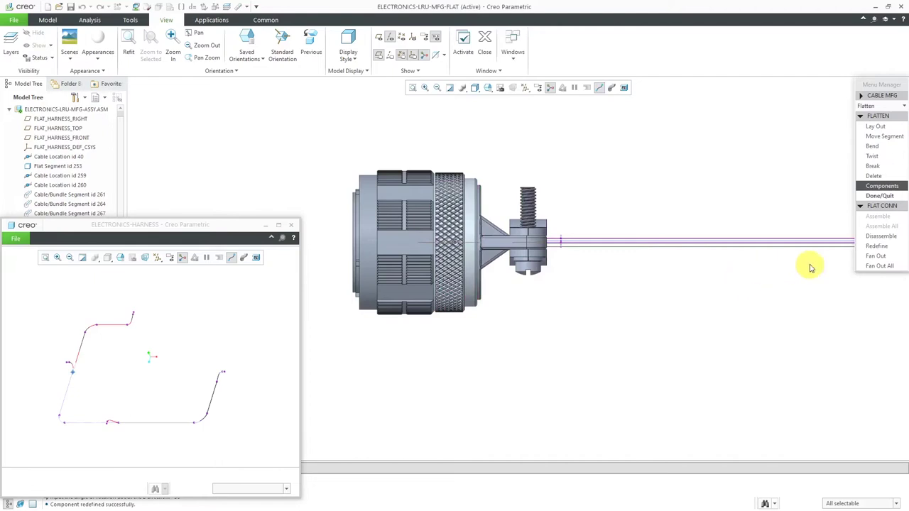
# Redefine the backshell again, rotating it 180 degrees about the z direction to flip the clamp screws to the opposite side.
pyautogui.click(876, 246)
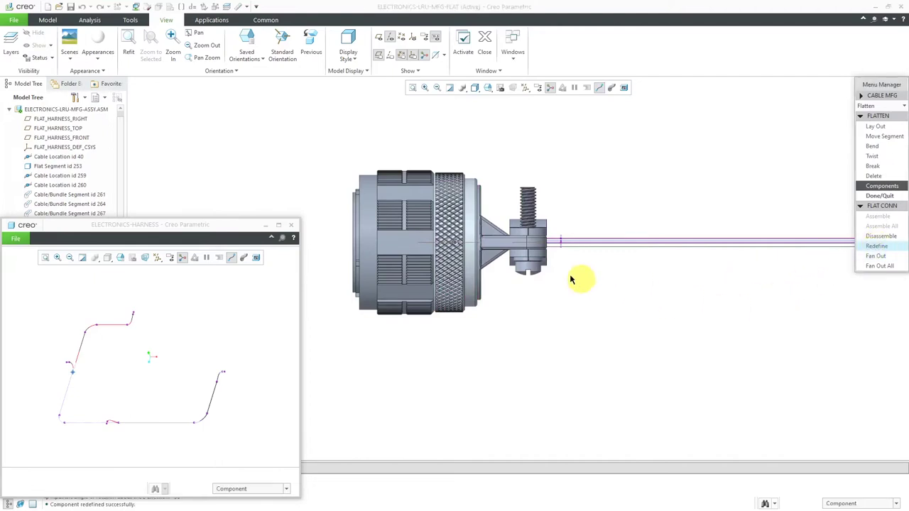
pyautogui.click(531, 267)
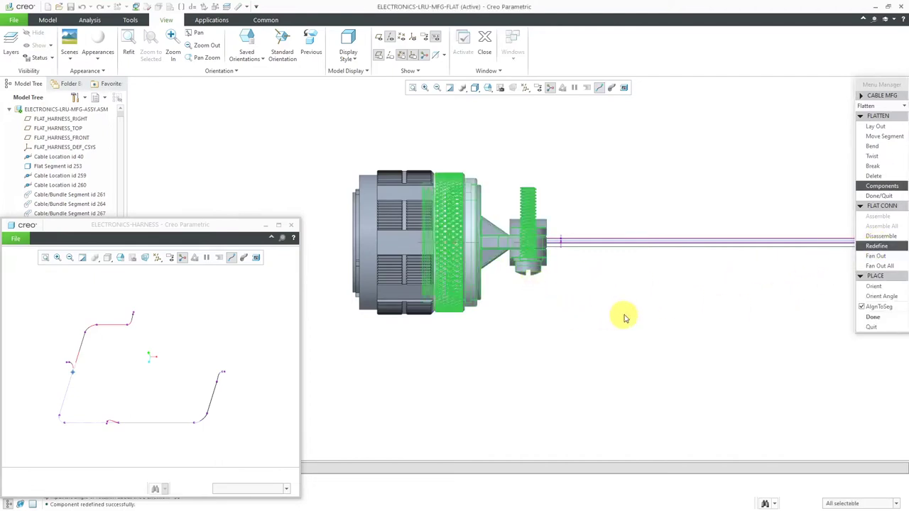
pyautogui.click(880, 296)
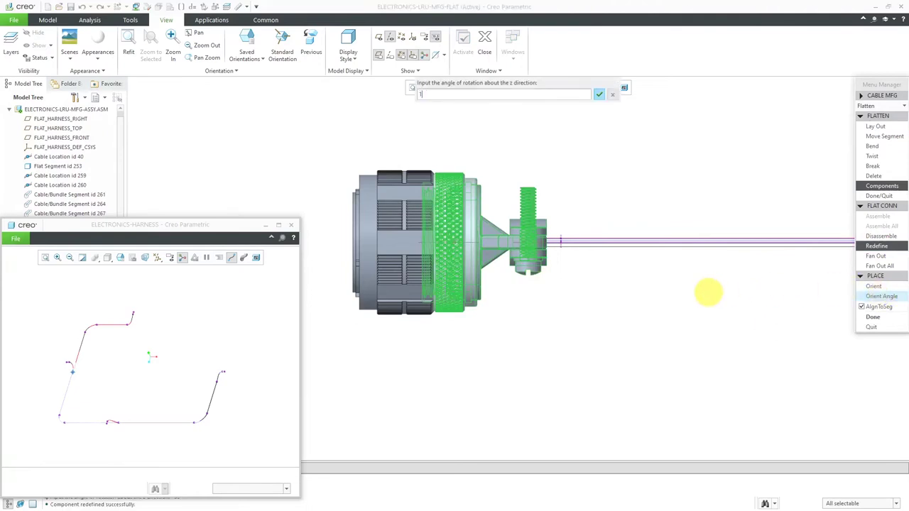
pyautogui.press('Return')
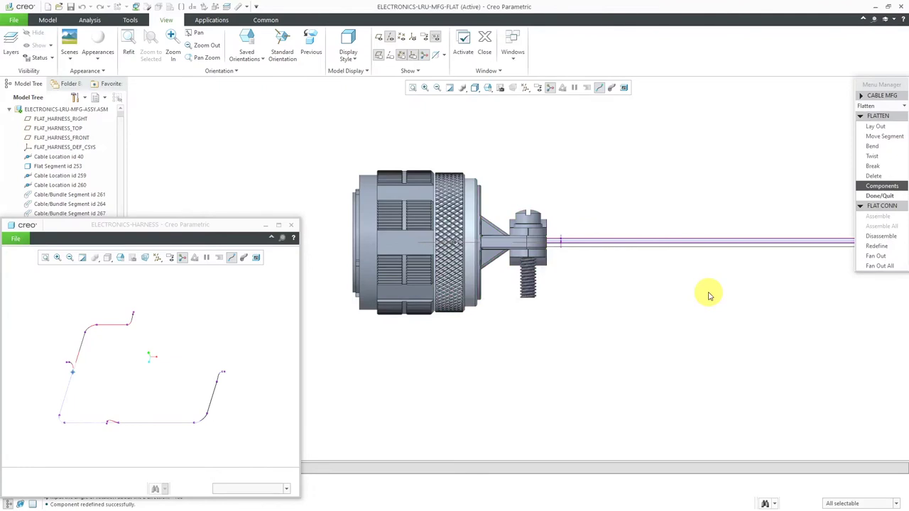
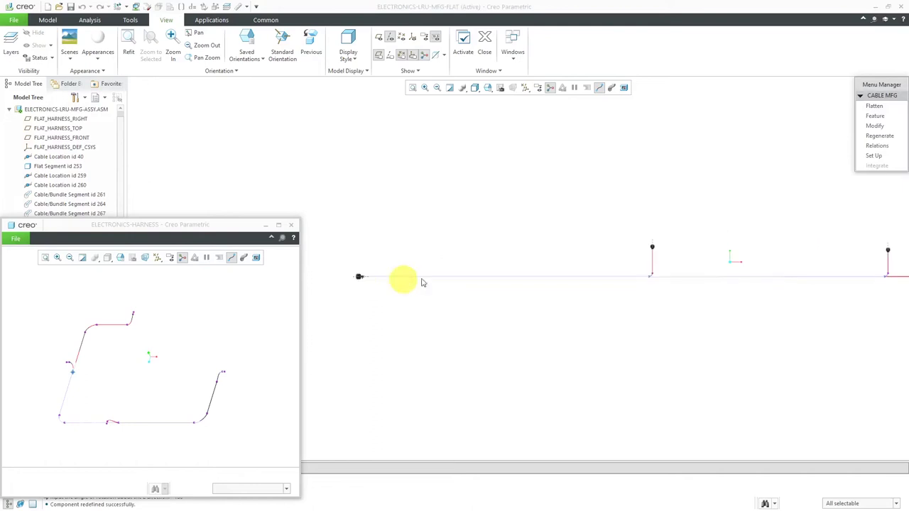
# Switch to the ELECTRONICS-LRU-HARNESS assembly and check the placement reference of the cable location at an M85049_38-13 backshell clamp.
pyautogui.moveTo(518, 209); pyautogui.dragTo(564, 211, button='middle')
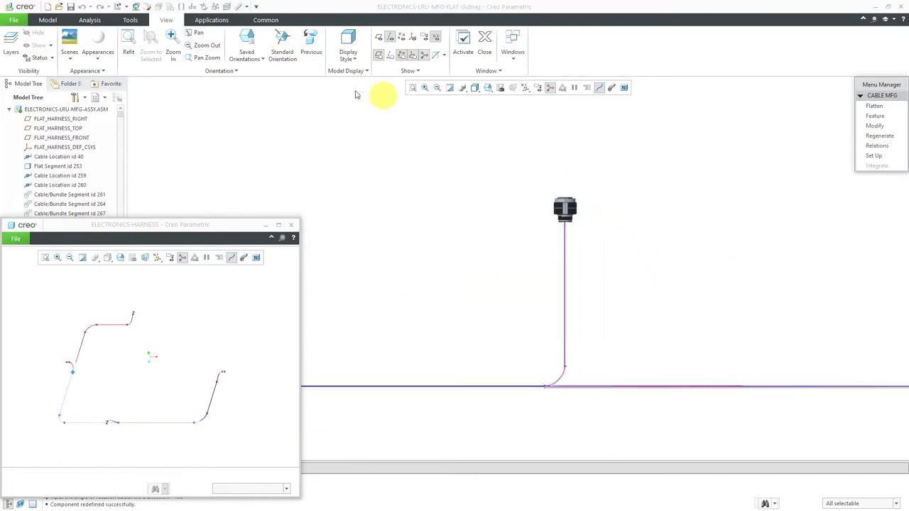
pyautogui.click(515, 56)
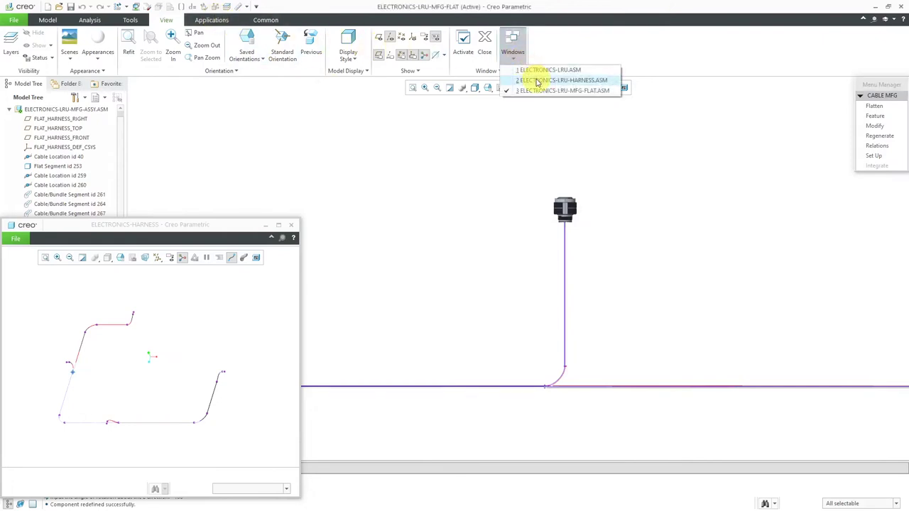
pyautogui.click(538, 80)
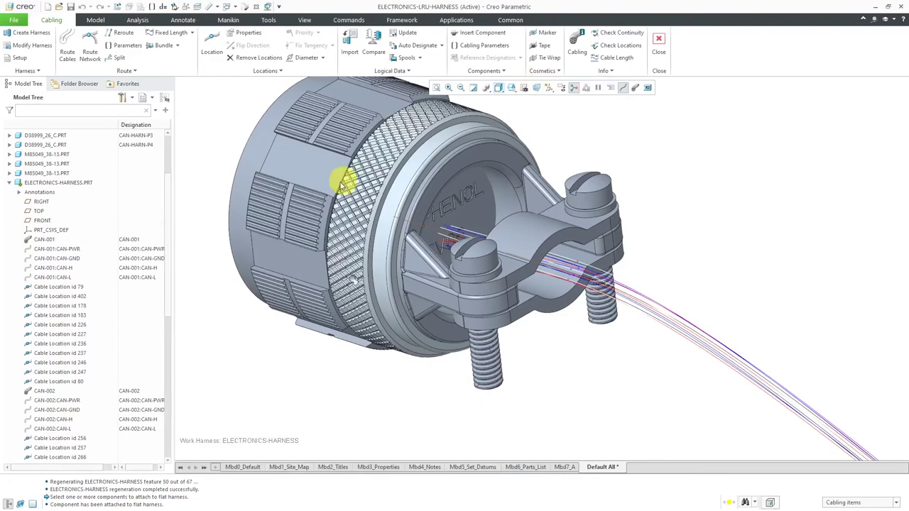
pyautogui.scroll(5, 345, 178)
pyautogui.scroll(3, 295, 186)
pyautogui.moveTo(299, 184); pyautogui.dragTo(435, 193, button='middle')
pyautogui.scroll(-5, 436, 193)
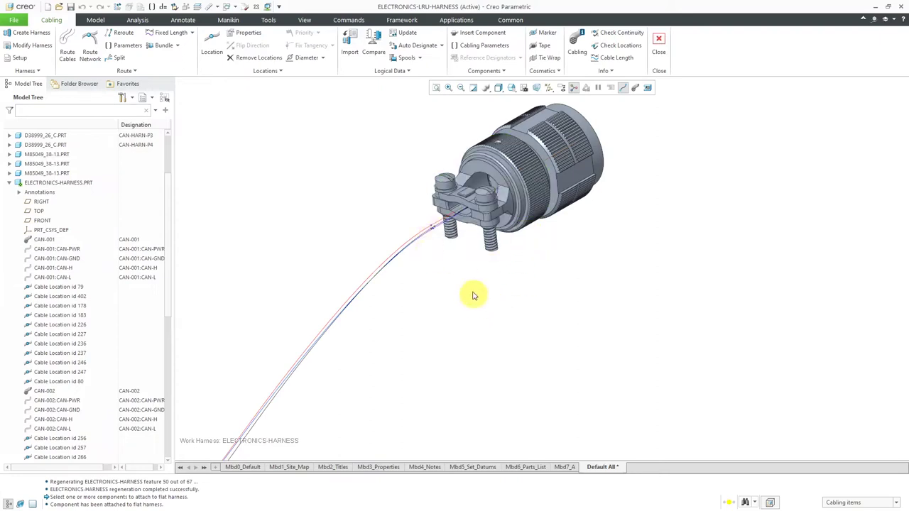
pyautogui.click(432, 228)
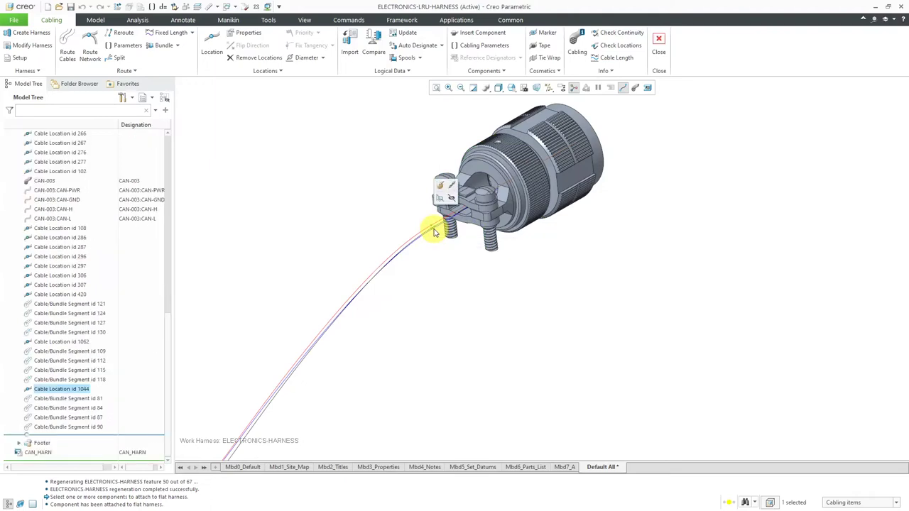
pyautogui.click(439, 187)
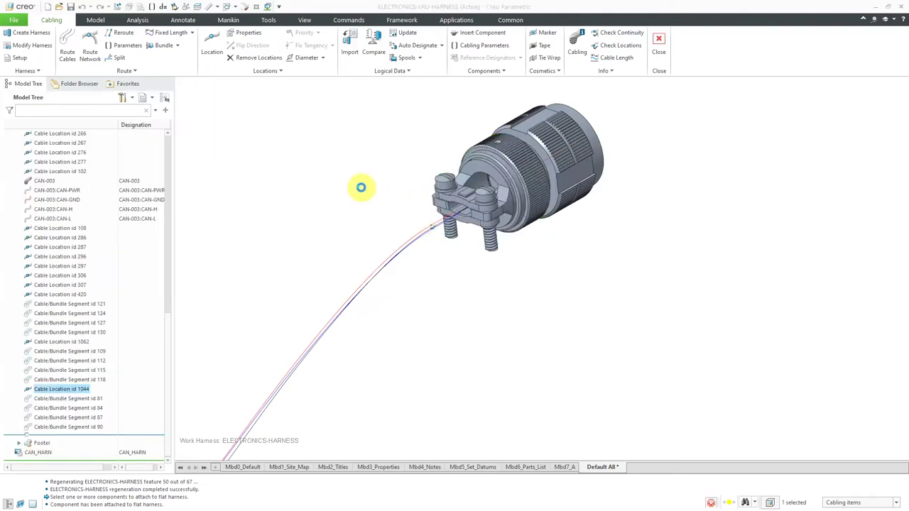
pyautogui.click(112, 72)
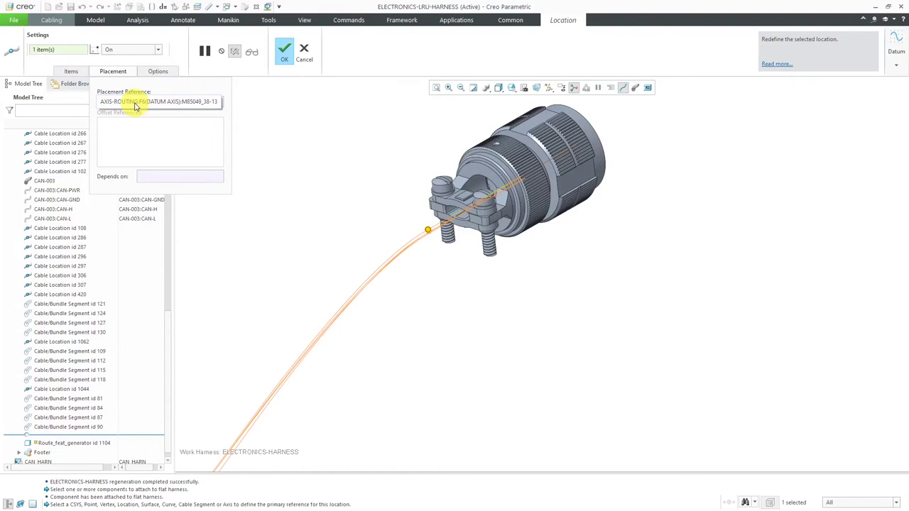
pyautogui.click(304, 51)
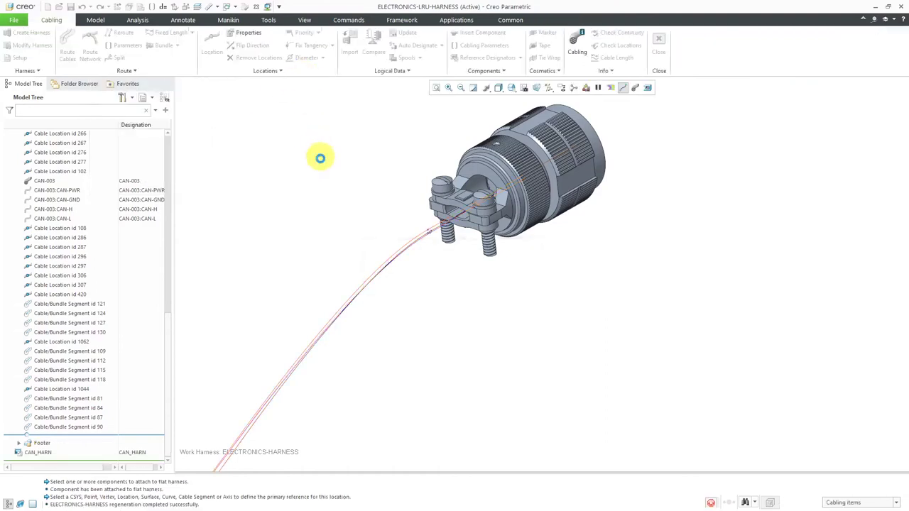
# Check the placement reference of Cable Location id 1062 at the next backshell clamp without changing it.
pyautogui.scroll(-5, 355, 182)
pyautogui.scroll(-3, 416, 206)
pyautogui.scroll(8, 391, 341)
pyautogui.click(426, 227)
pyautogui.click(436, 186)
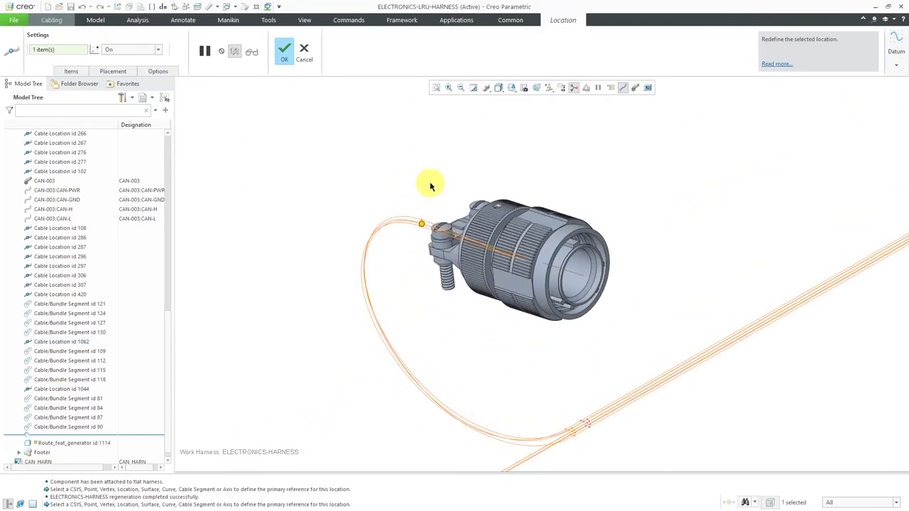
pyautogui.click(118, 71)
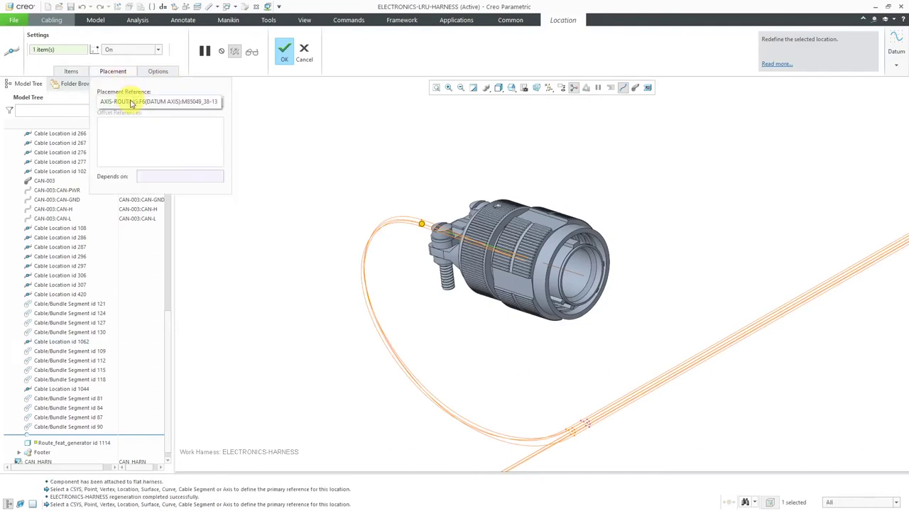
pyautogui.click(308, 57)
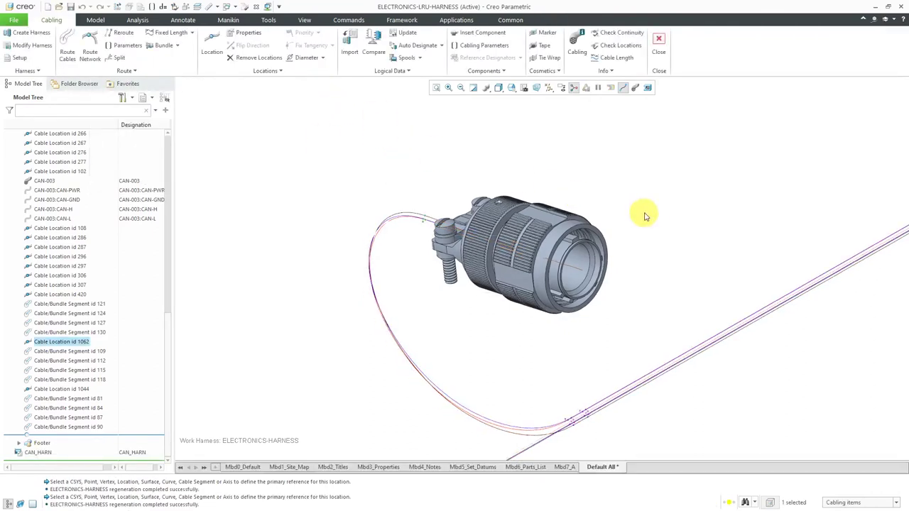
# Check the placement reference of Cable Location id 420 at another M85049_38-13 backshell clamp without changing it.
pyautogui.scroll(-3, 710, 263)
pyautogui.moveTo(689, 264); pyautogui.dragTo(409, 310, button='middle')
pyautogui.scroll(3, 410, 310)
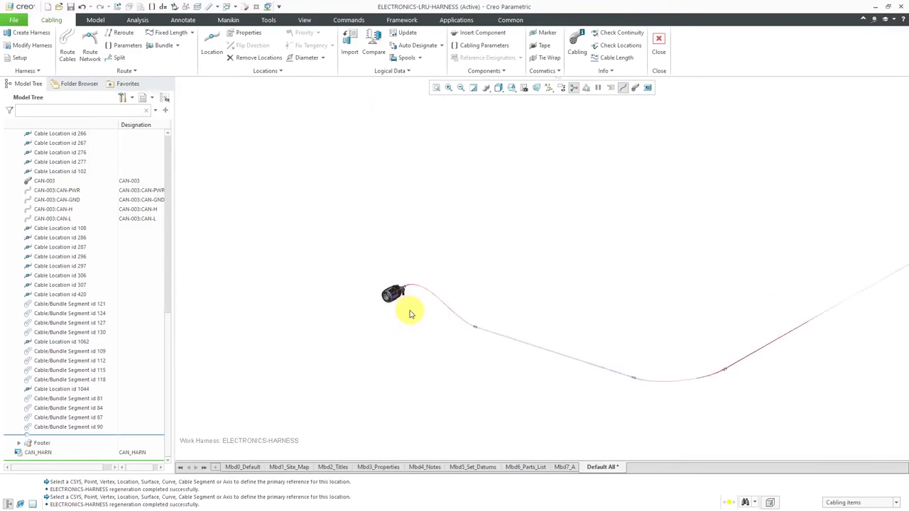
pyautogui.scroll(3, 405, 289)
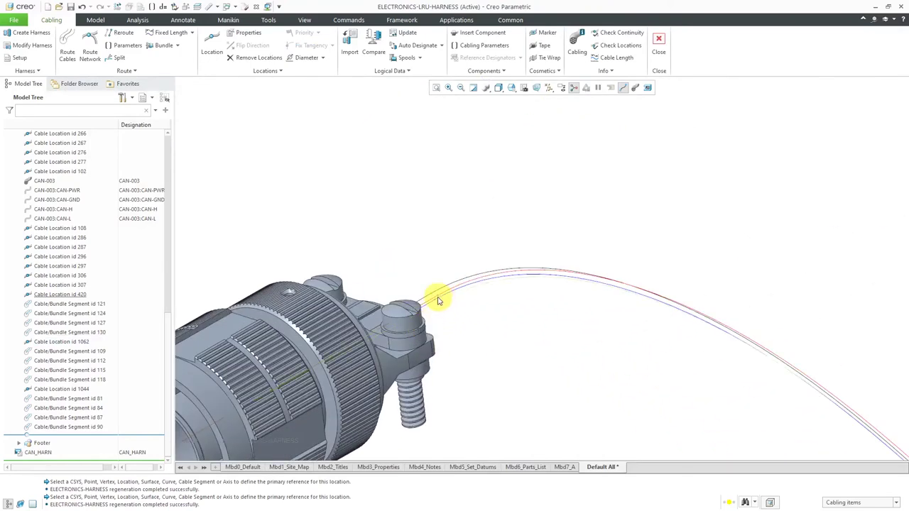
pyautogui.click(438, 300)
pyautogui.click(444, 261)
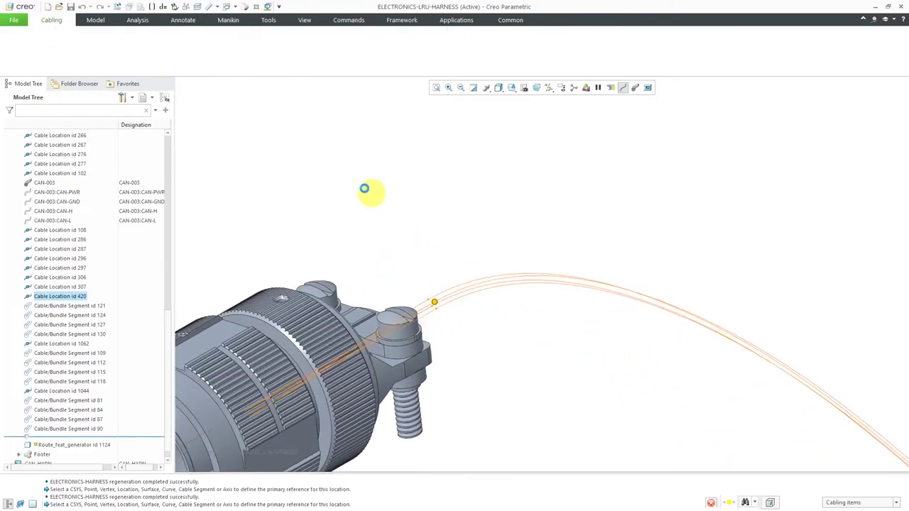
pyautogui.click(113, 71)
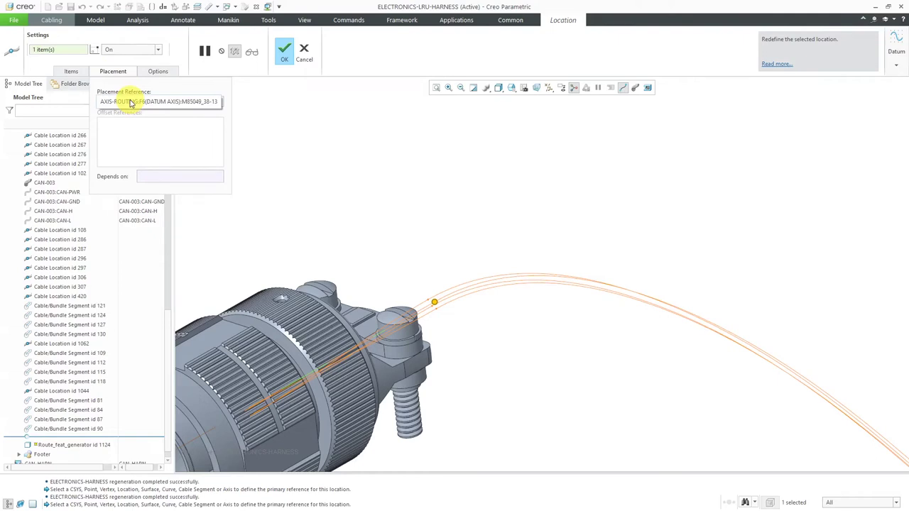
pyautogui.click(306, 57)
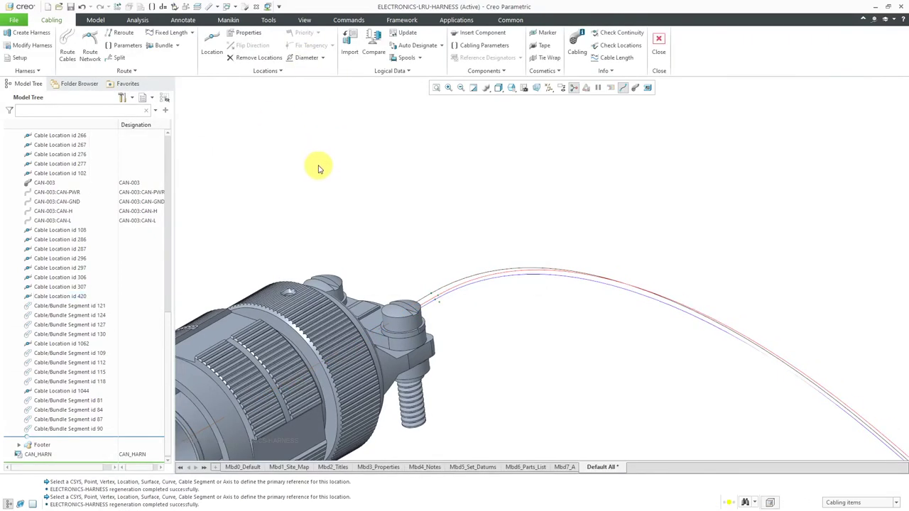
# Attach the M85049_38-13 backshell at Cable Location id 420 to the harness as a component for flattening.
pyautogui.click(485, 71)
pyautogui.click(487, 94)
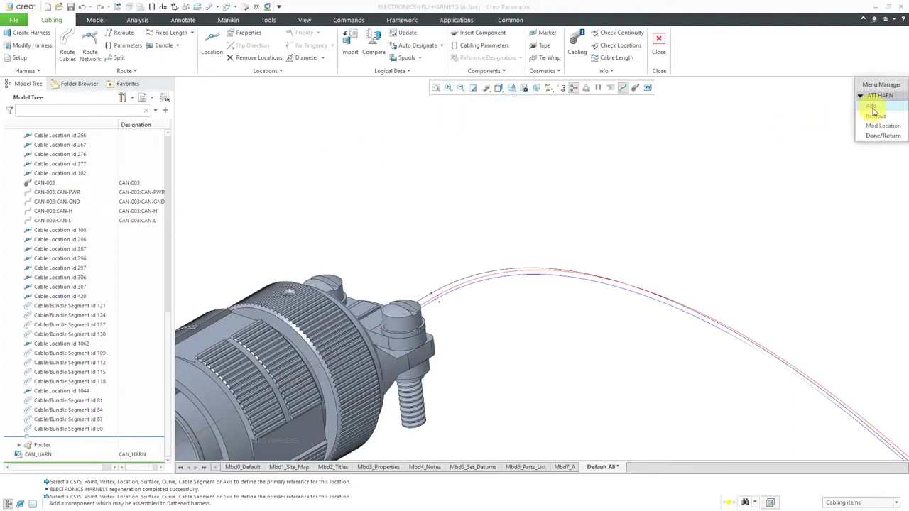
pyautogui.click(872, 106)
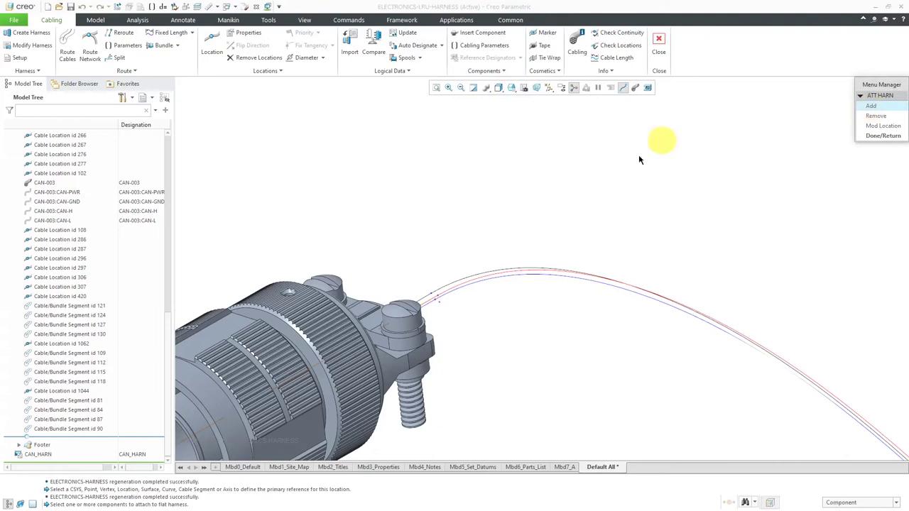
pyautogui.click(347, 291)
pyautogui.middleClick(345, 319)
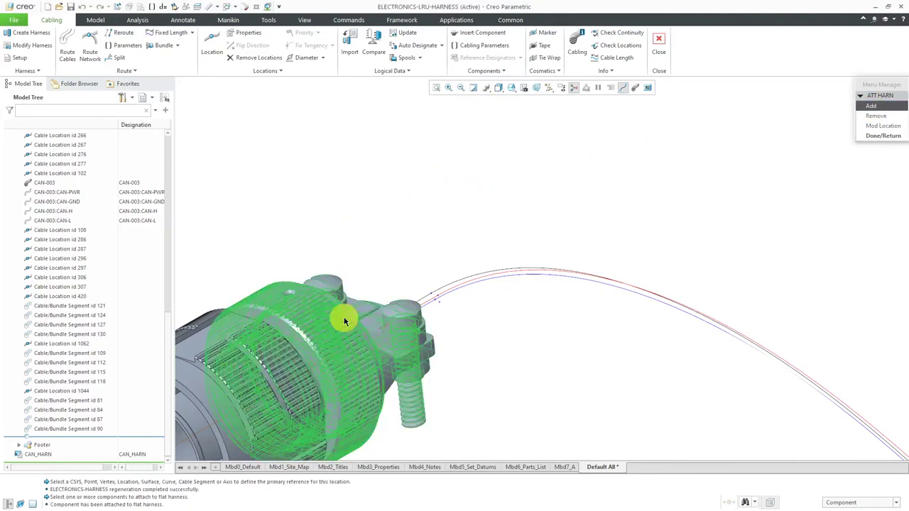
# Attach the two remaining M85049_38-13 backshells to the harness and finish attaching components.
pyautogui.moveTo(332, 272); pyautogui.dragTo(682, 237, button='middle')
pyautogui.scroll(5, 751, 178)
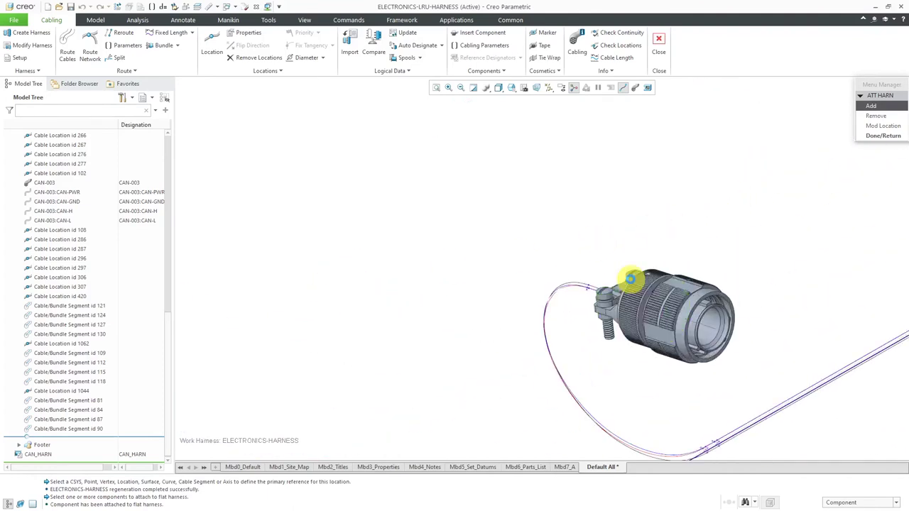
pyautogui.scroll(-8, 619, 351)
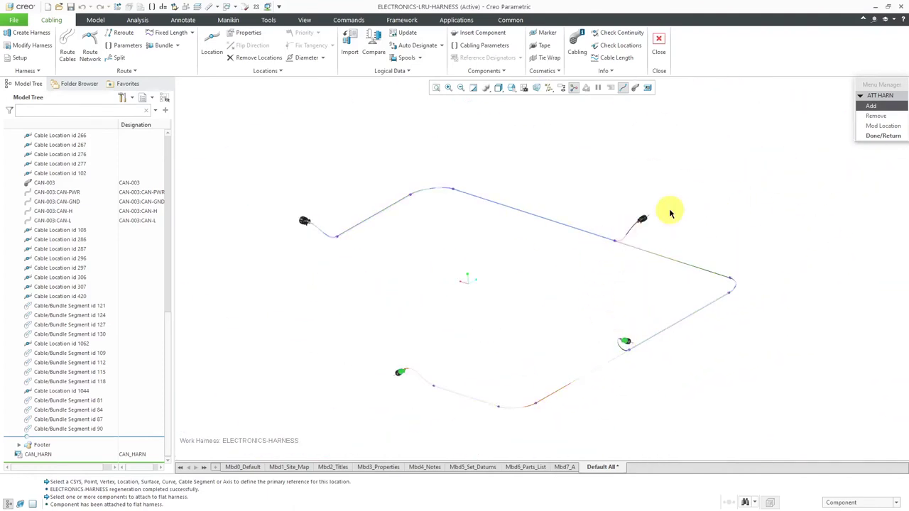
pyautogui.scroll(6, 669, 213)
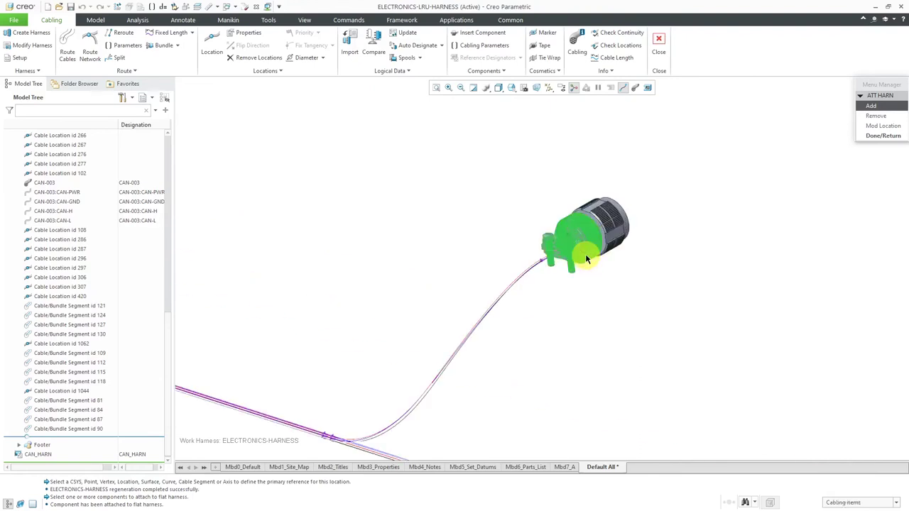
pyautogui.scroll(-5, 663, 231)
pyautogui.scroll(-5, 661, 224)
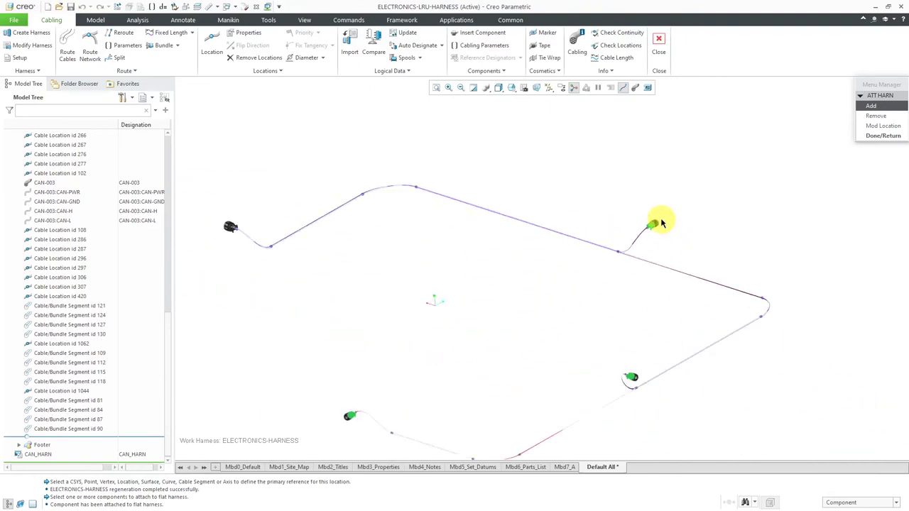
pyautogui.click(883, 136)
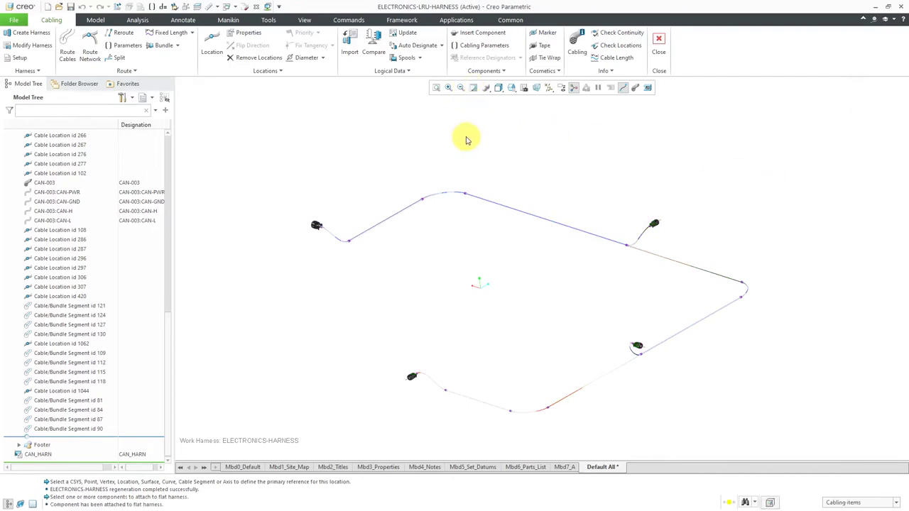
# Hide the datum axes and switch to the ELECTRONICS-LRU-MFG-FLAT assembly.
pyautogui.click(552, 91)
pyautogui.click(573, 114)
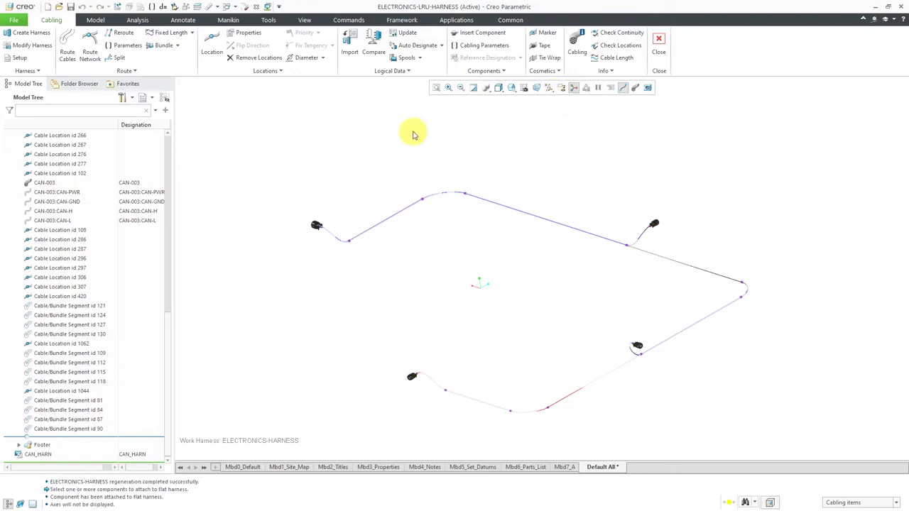
pyautogui.click(236, 9)
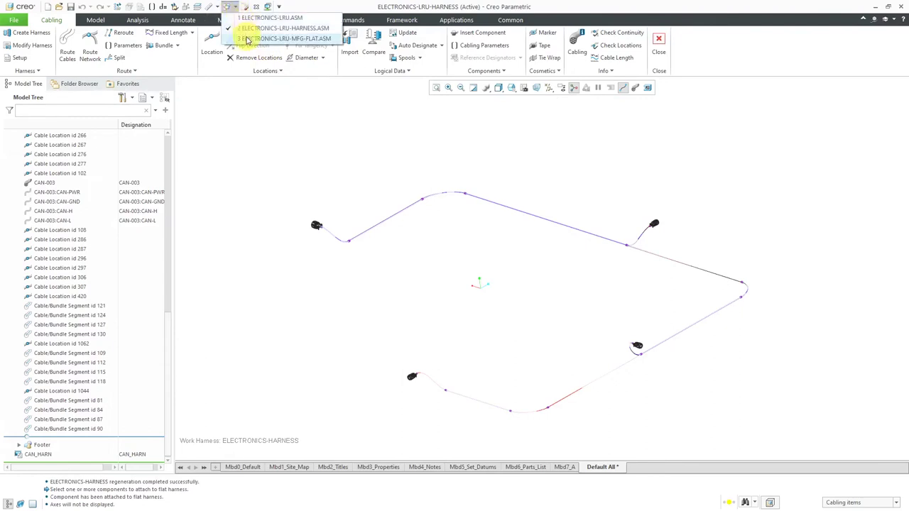
pyautogui.click(245, 35)
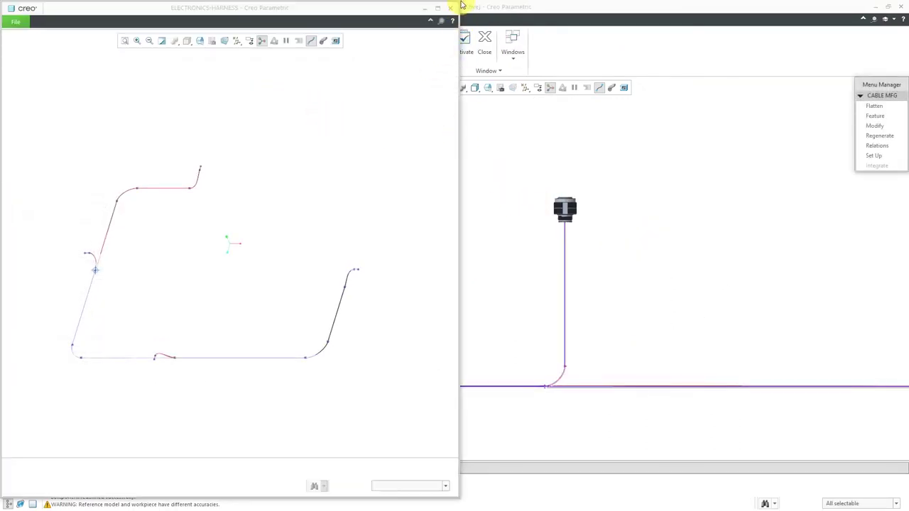
# Shrink and reposition the ELECTRONICS-HARNESS reference window so that it leaves the whole flat harness uncovered.
pyautogui.moveTo(455, 4); pyautogui.dragTo(302, 240)
pyautogui.scroll(-4, 674, 207)
pyautogui.scroll(-1, 536, 211)
pyautogui.moveTo(234, 243); pyautogui.dragTo(364, 244)
pyautogui.scroll(-3, 537, 154)
pyautogui.scroll(1, 534, 175)
pyautogui.moveTo(588, 203); pyautogui.dragTo(465, 204)
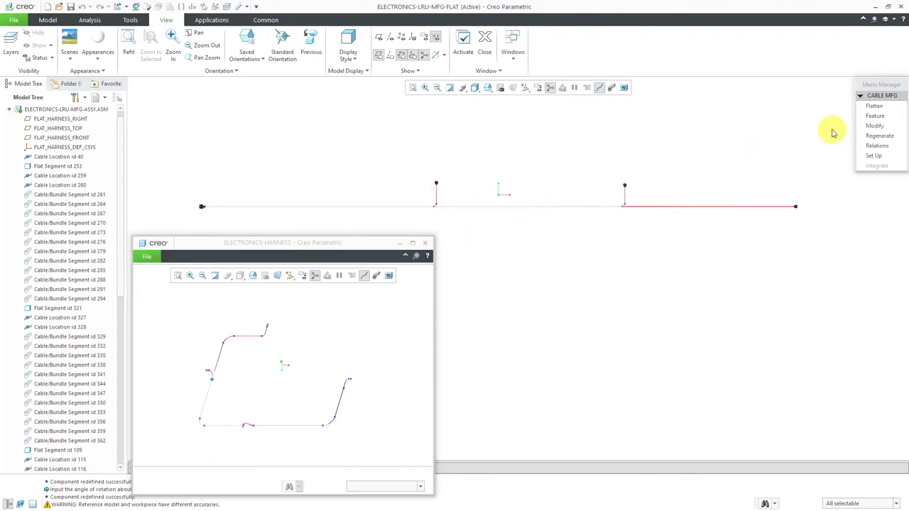
# Regenerate the manufacturing model automatically and assemble all attached connectors and backshells onto the flat harness.
pyautogui.click(879, 136)
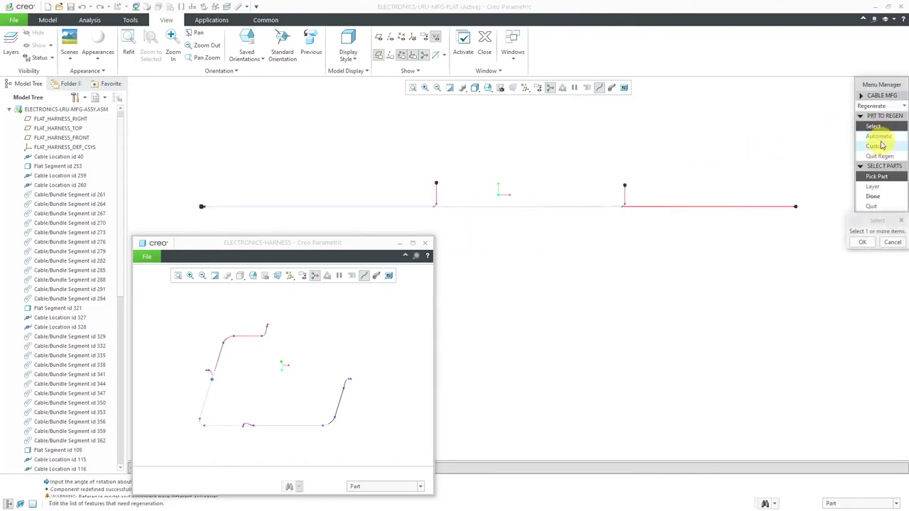
pyautogui.click(879, 139)
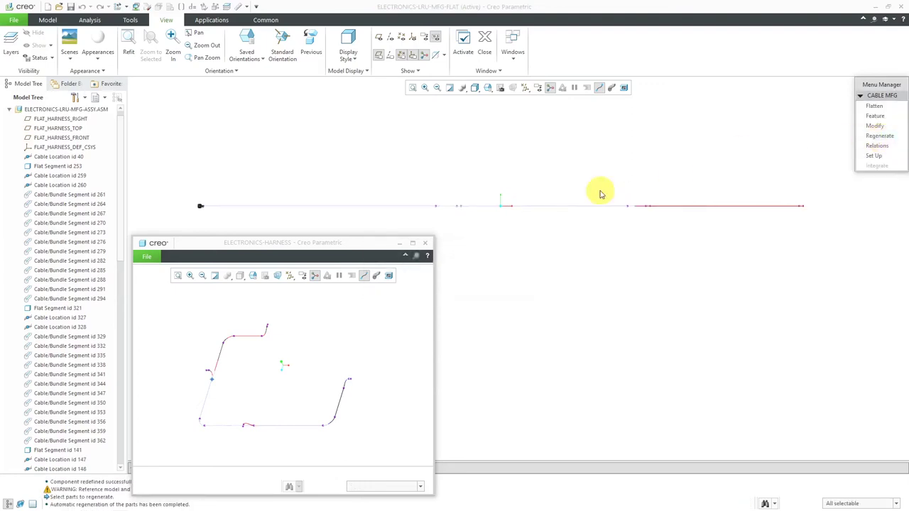
pyautogui.click(874, 106)
pyautogui.click(880, 186)
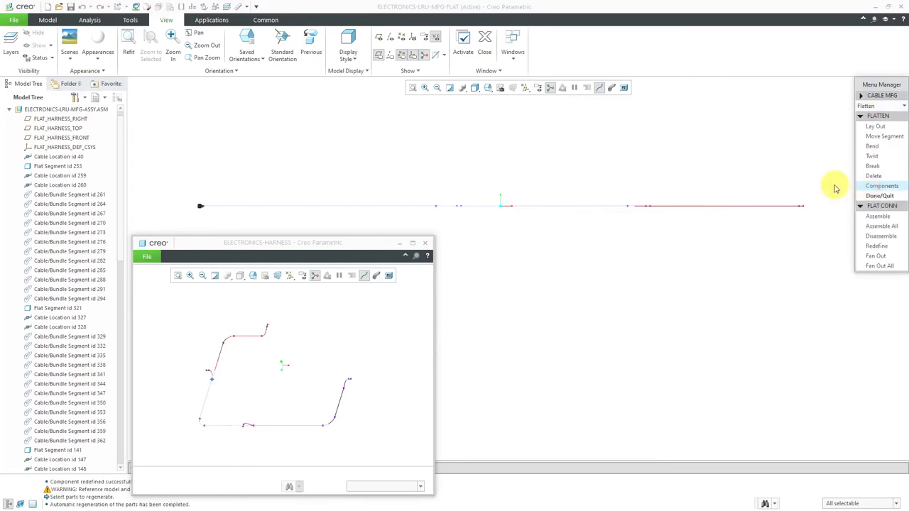
pyautogui.click(872, 226)
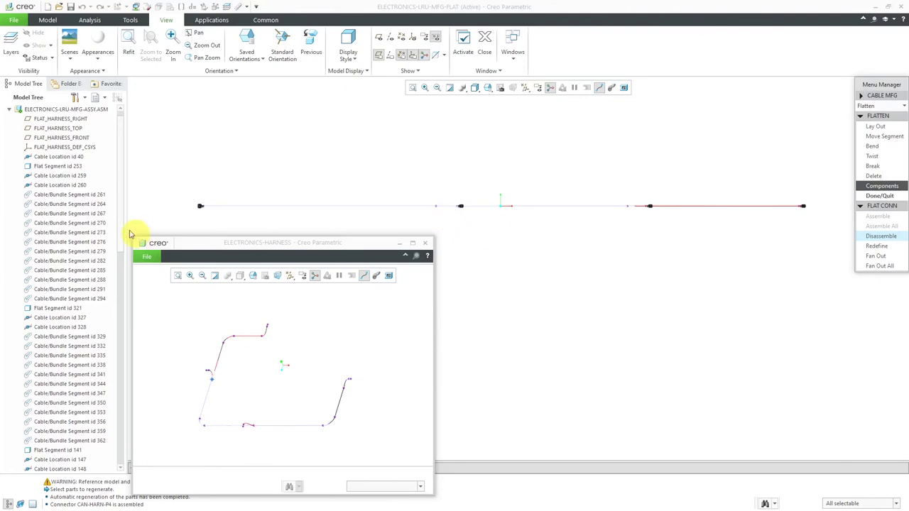
pyautogui.moveTo(120, 225); pyautogui.dragTo(127, 455)
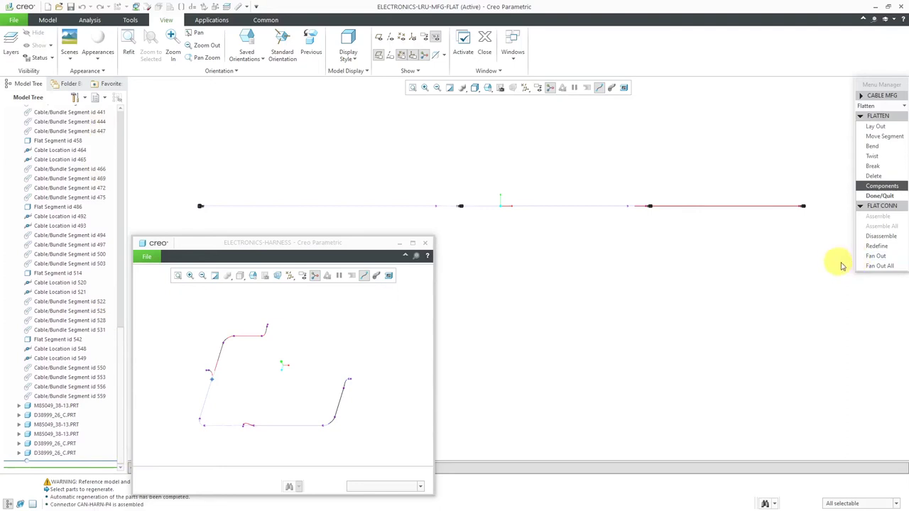
pyautogui.click(893, 197)
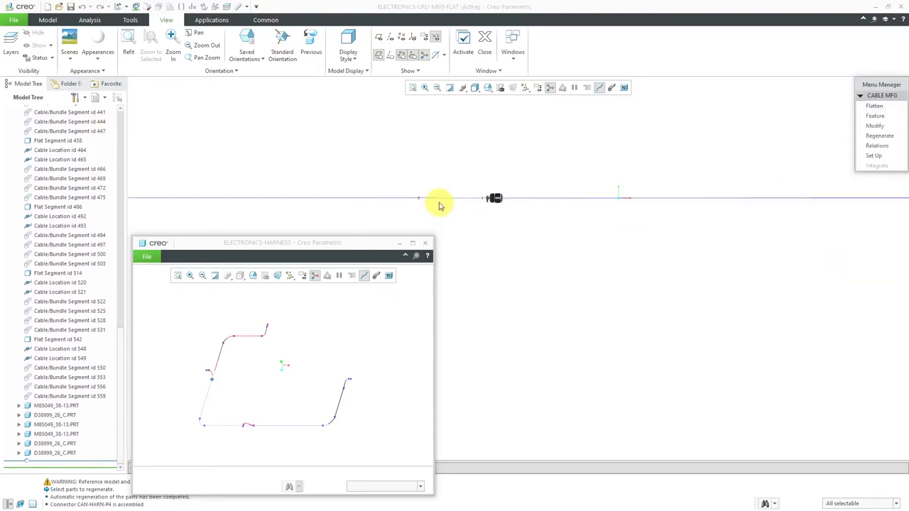
# Modify the bend of flat segment F49 by entering a new bend angle and a bend radius of 25.4.
pyautogui.scroll(-1, 438, 207)
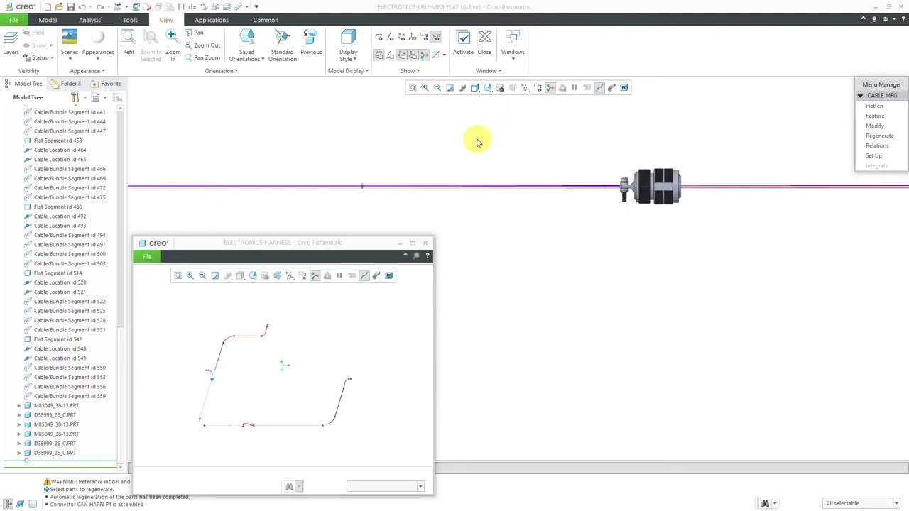
pyautogui.click(869, 127)
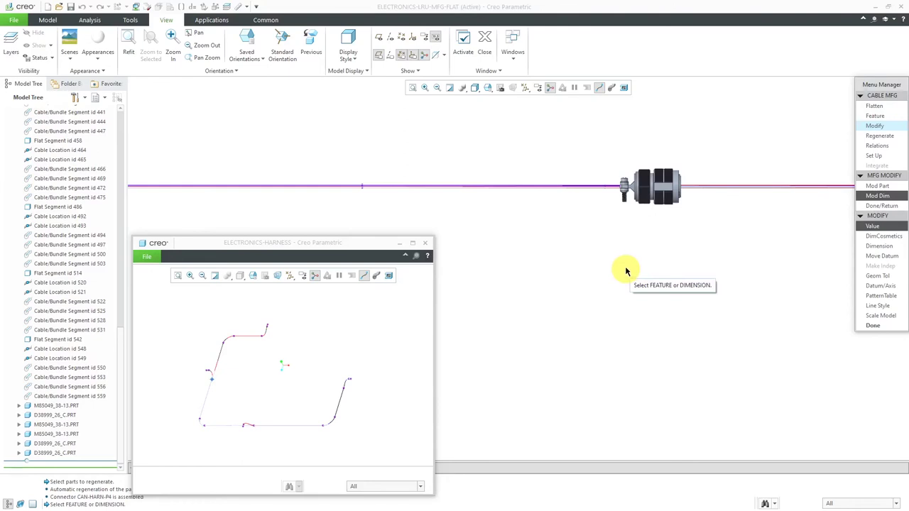
pyautogui.click(456, 189)
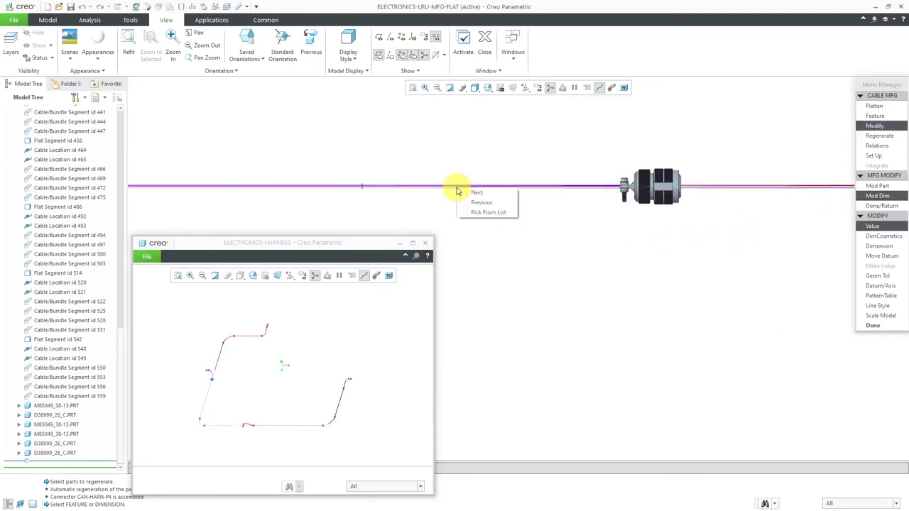
pyautogui.click(480, 211)
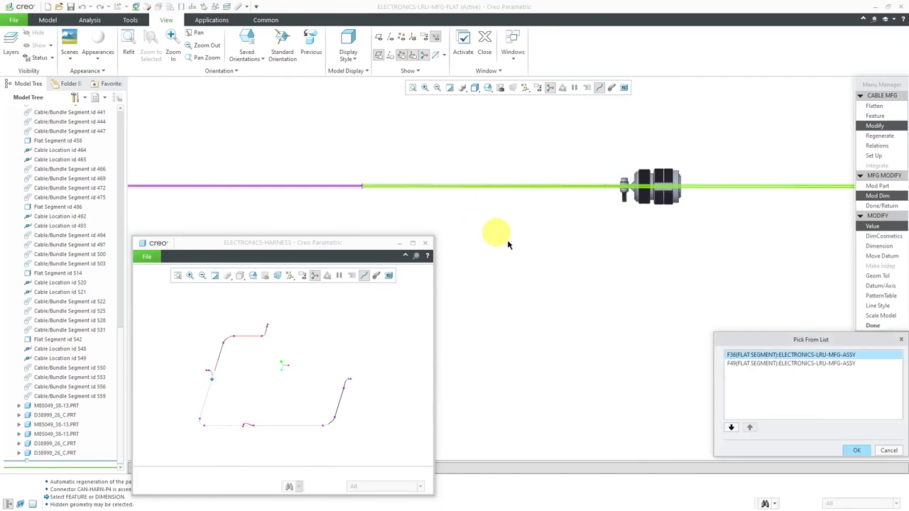
pyautogui.click(808, 363)
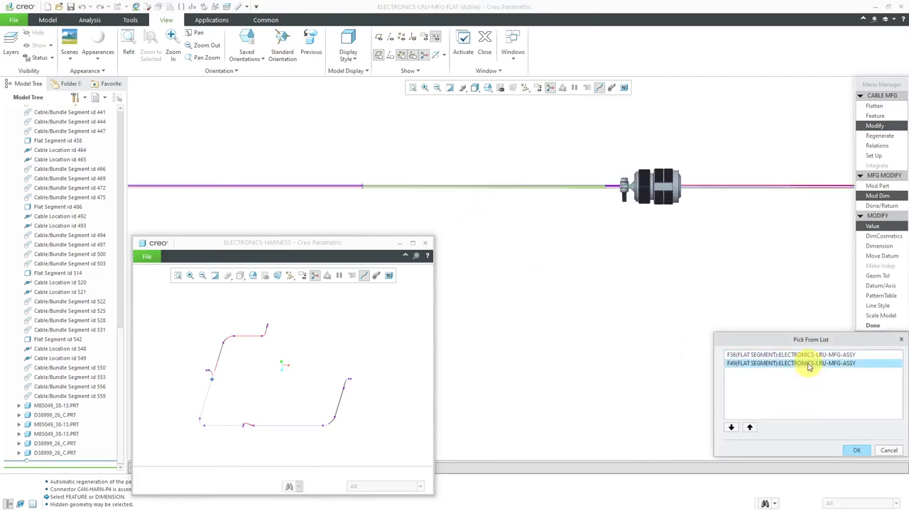
pyautogui.click(856, 453)
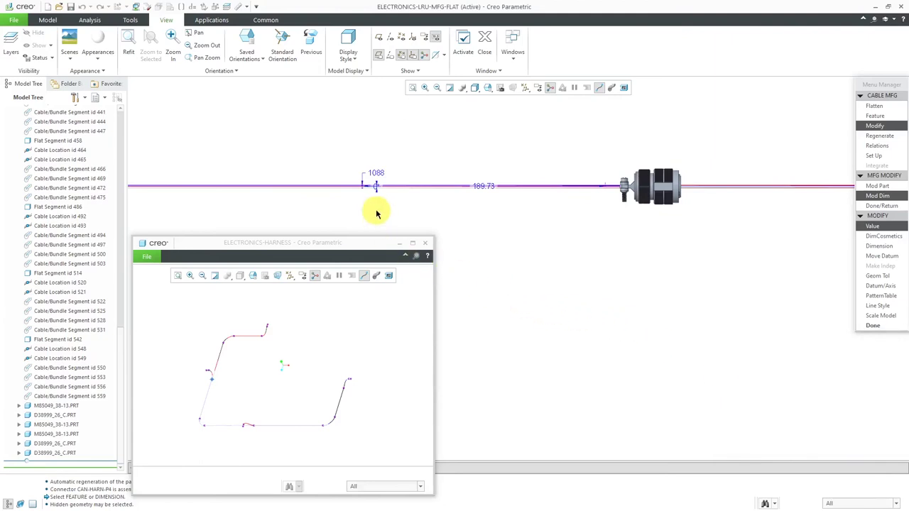
pyautogui.click(376, 189)
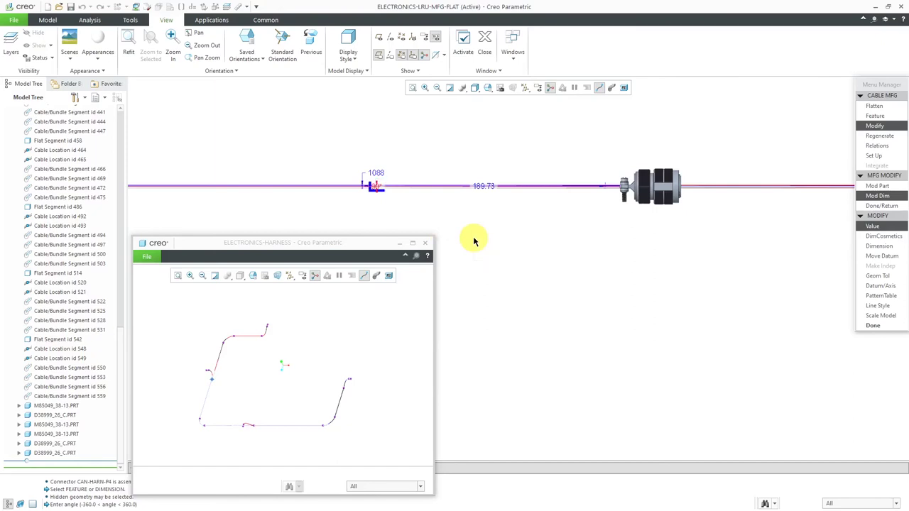
pyautogui.click(379, 173)
pyautogui.click(371, 170)
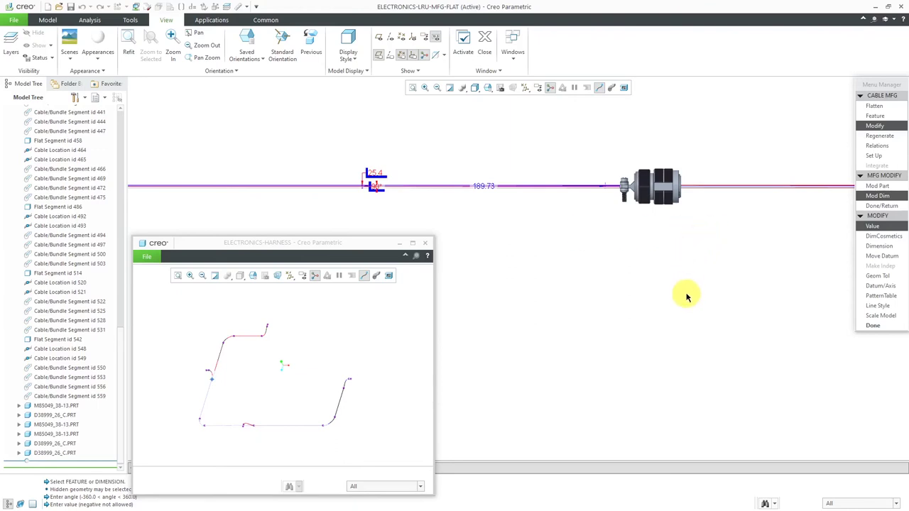
pyautogui.click(875, 326)
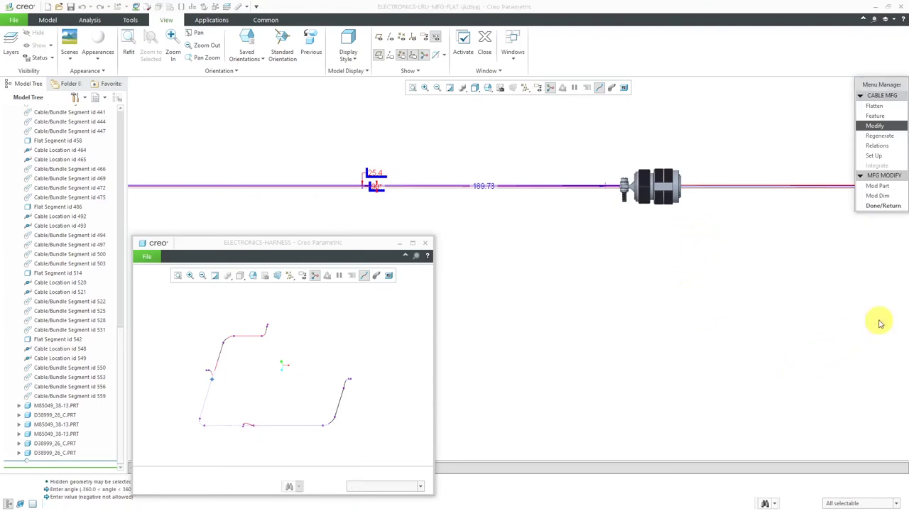
# Finish modifying segment F49 and regenerate the manufacturing model automatically to apply its new bend.
pyautogui.click(879, 206)
pyautogui.click(879, 136)
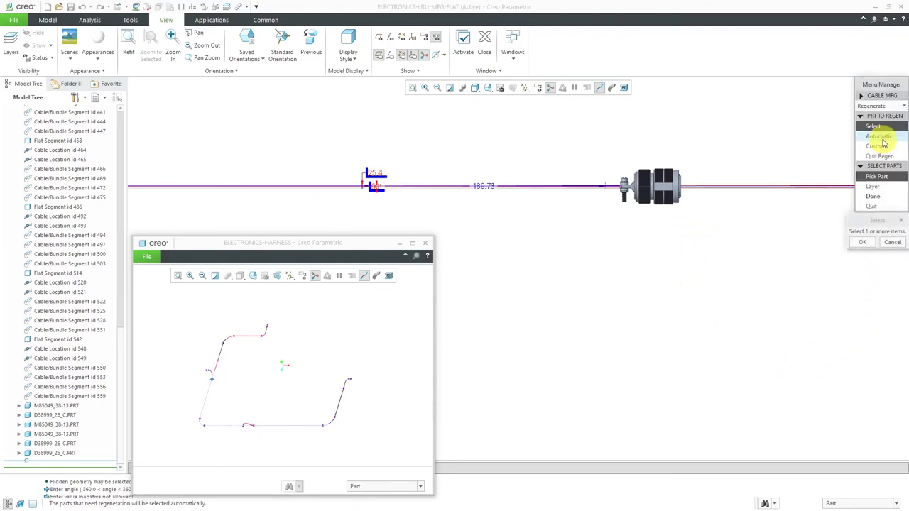
pyautogui.click(882, 138)
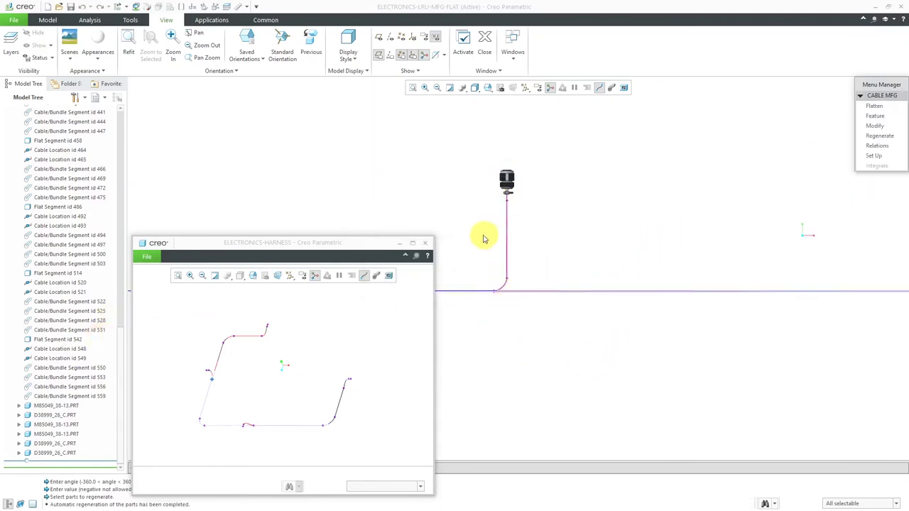
# Modify the bend of flat segment F63 by entering a bend radius of 25.4 and a new bend angle.
pyautogui.scroll(-3, 475, 237)
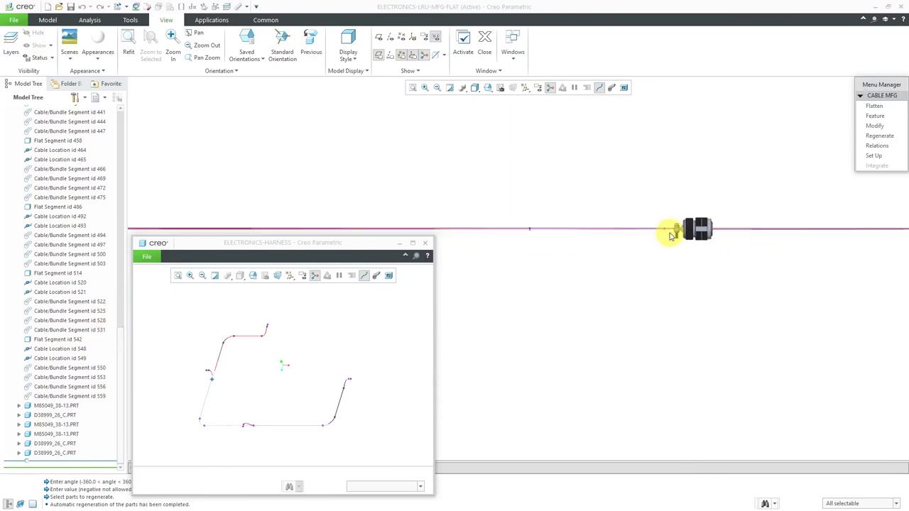
pyautogui.click(875, 128)
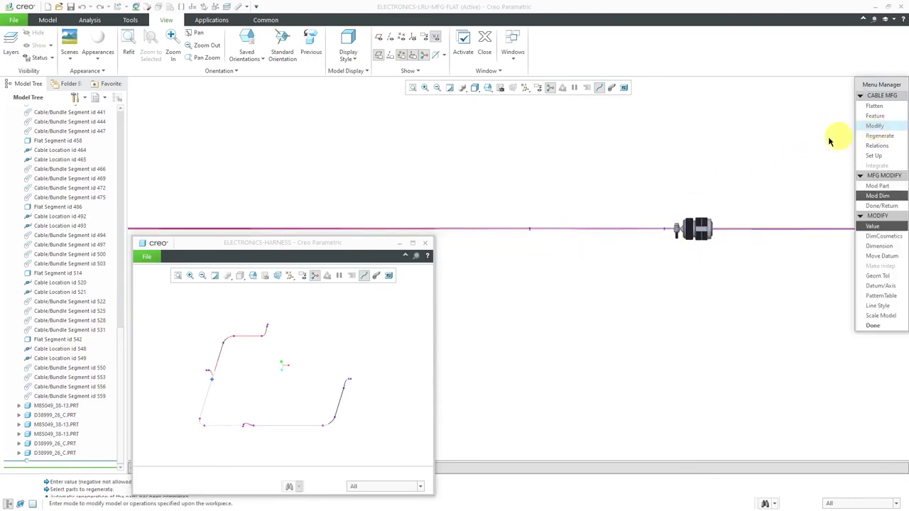
pyautogui.rightClick(585, 230)
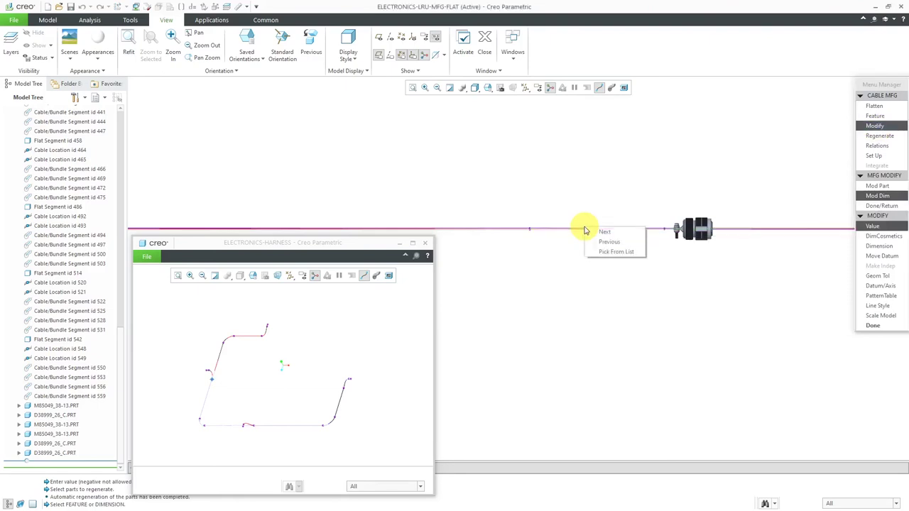
pyautogui.click(619, 252)
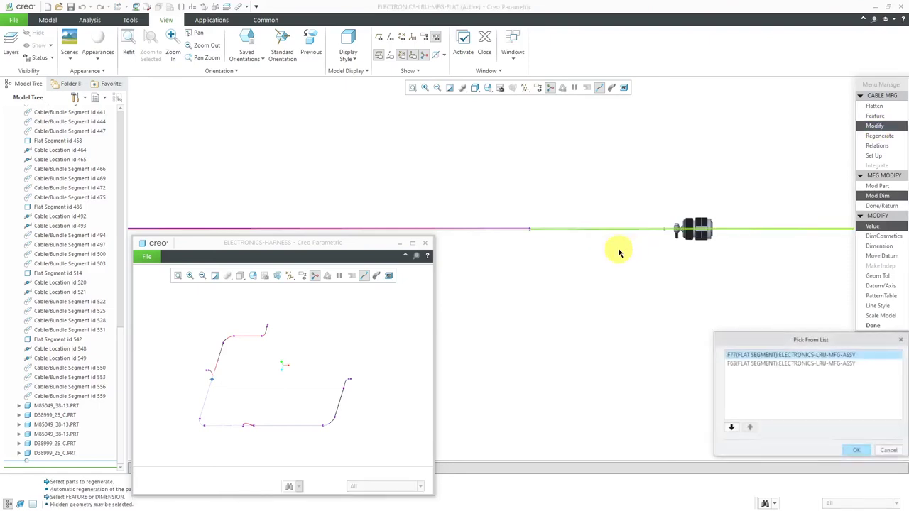
pyautogui.click(759, 364)
pyautogui.click(856, 451)
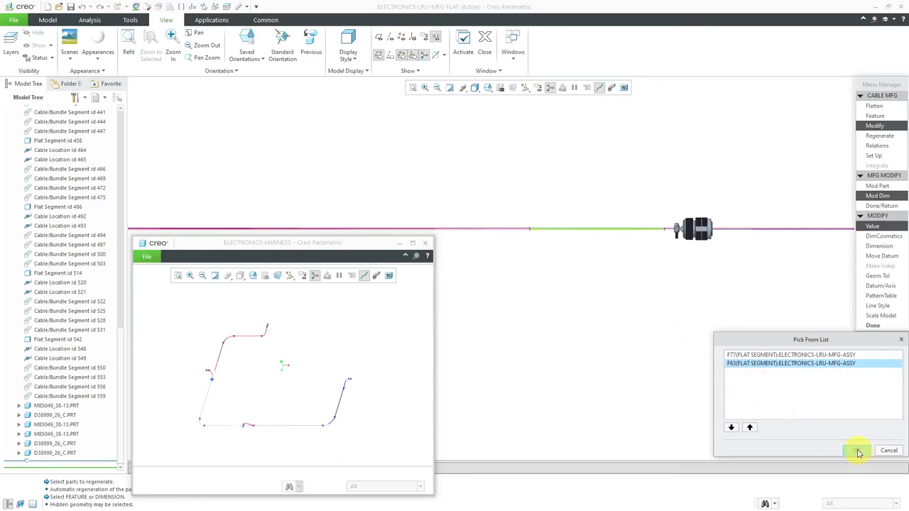
pyautogui.click(543, 218)
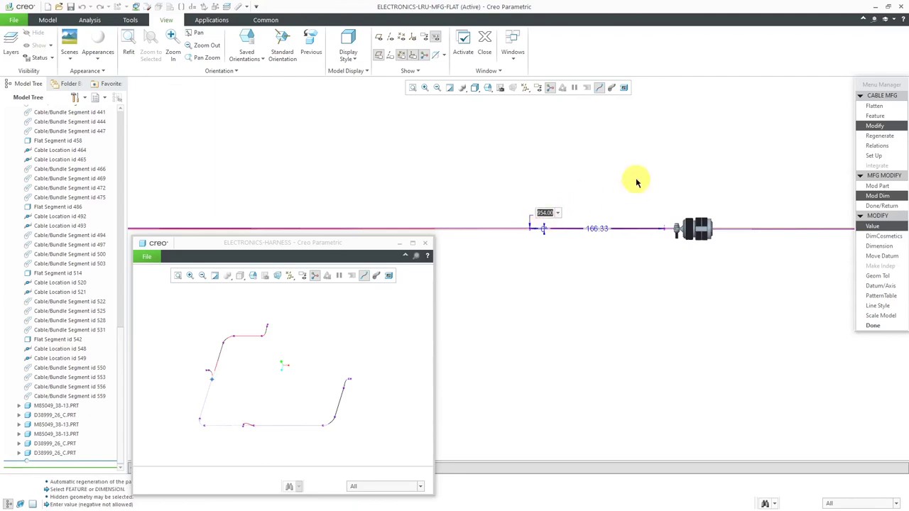
pyautogui.write('25.4')
pyautogui.click(543, 233)
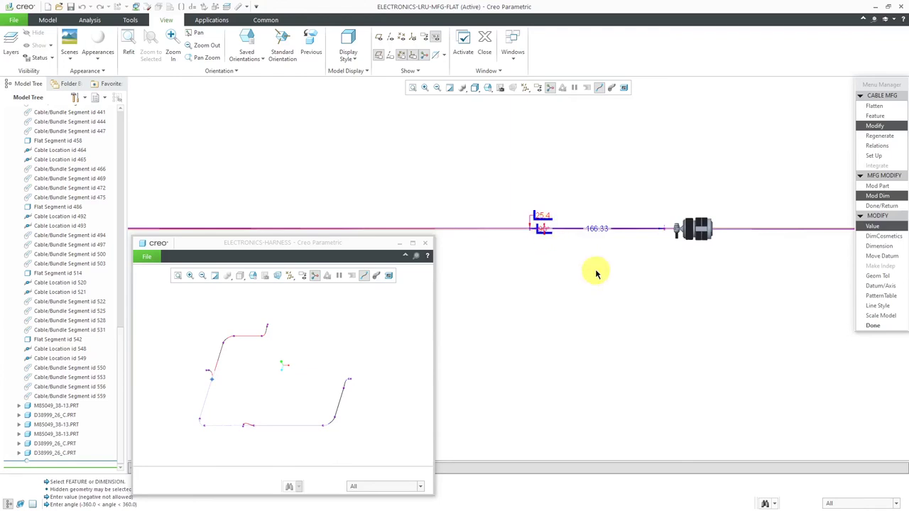
# Close the dimension modification of segment F63 and regenerate the affected parts automatically.
pyautogui.click(872, 326)
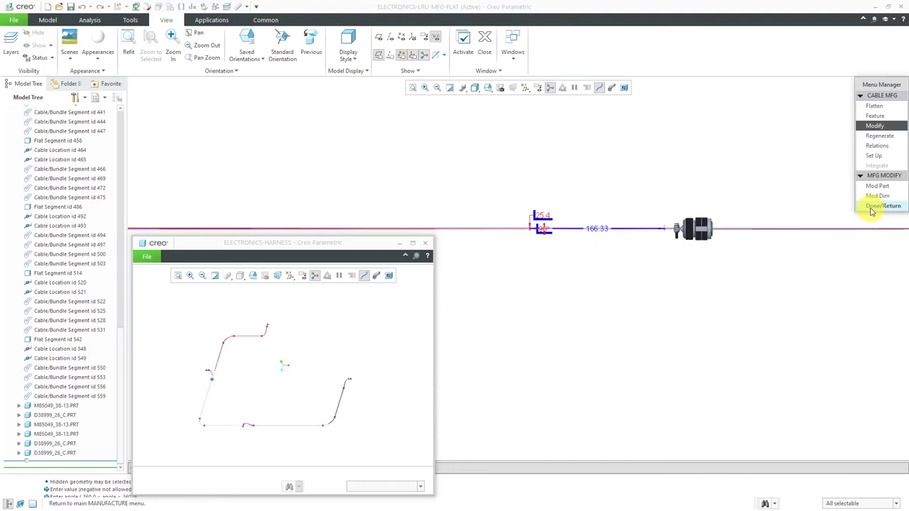
pyautogui.click(873, 208)
pyautogui.click(877, 138)
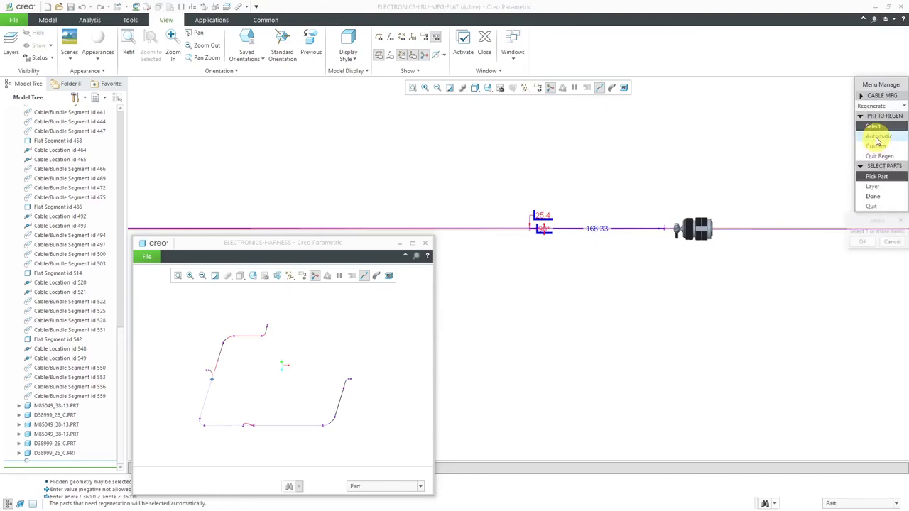
pyautogui.click(878, 137)
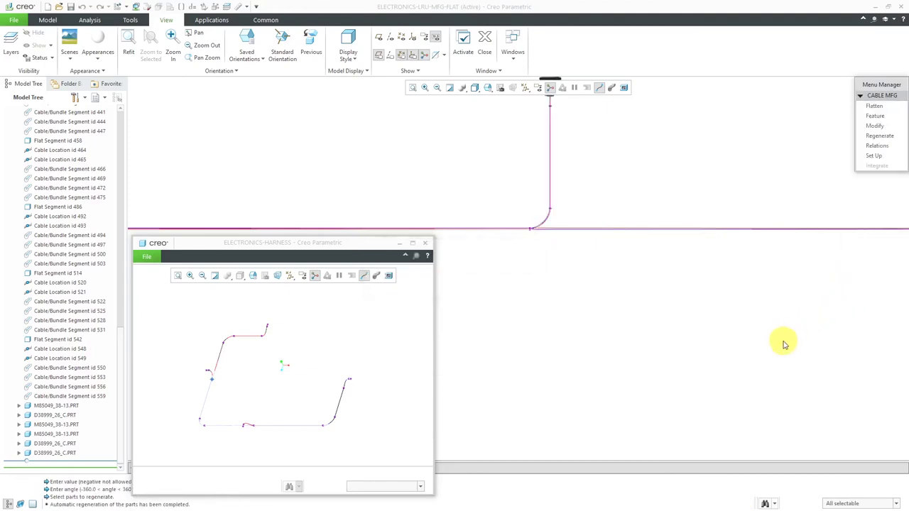
# Examine the bent branches and the orientation of the connectors and backshells along the flat harness.
pyautogui.scroll(-10, 421, 213)
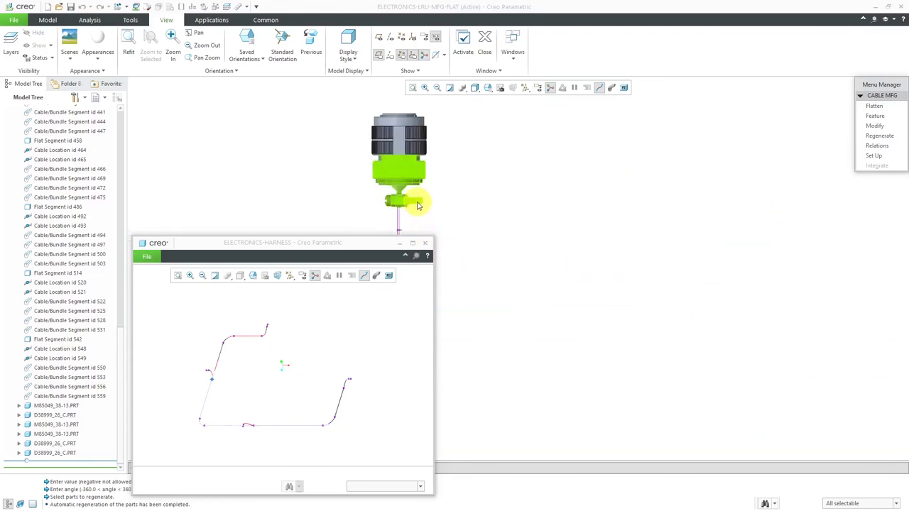
pyautogui.scroll(-3, 418, 205)
pyautogui.scroll(10, 415, 203)
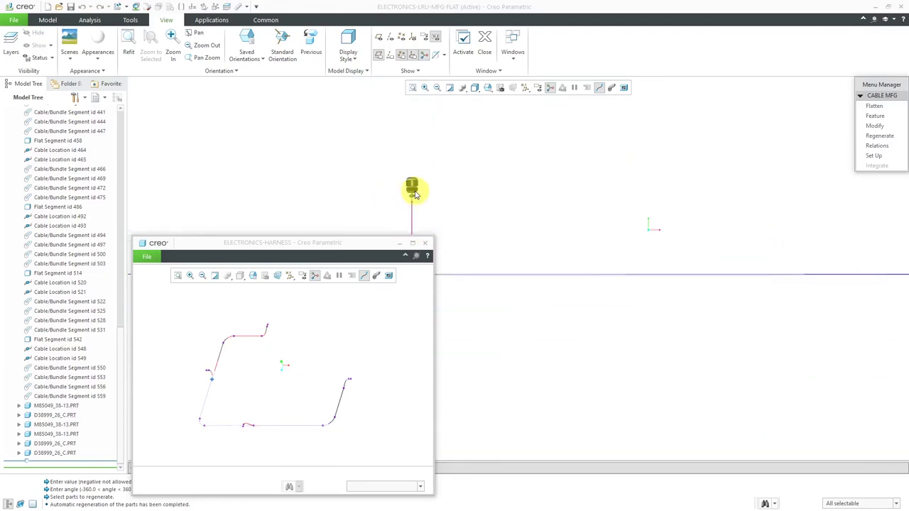
pyautogui.scroll(-5, 738, 211)
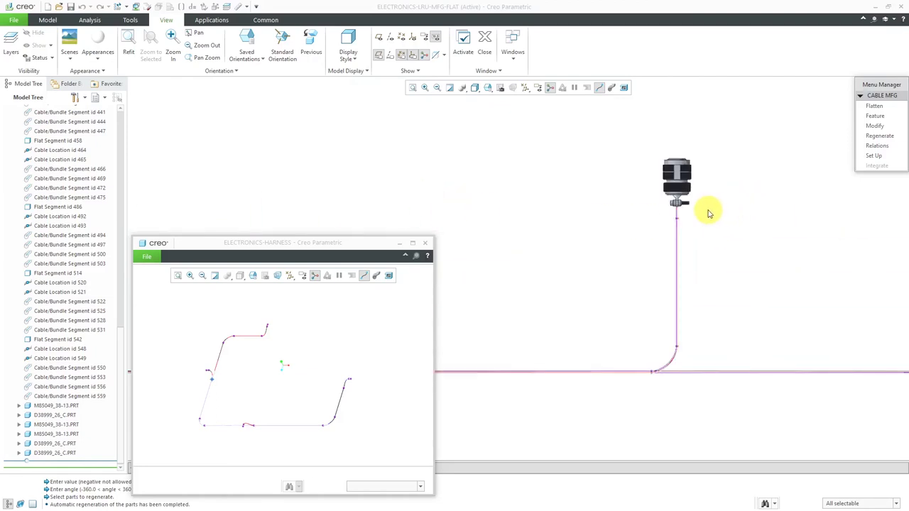
pyautogui.scroll(3, 610, 202)
pyautogui.scroll(5, 575, 193)
pyautogui.scroll(-8, 777, 213)
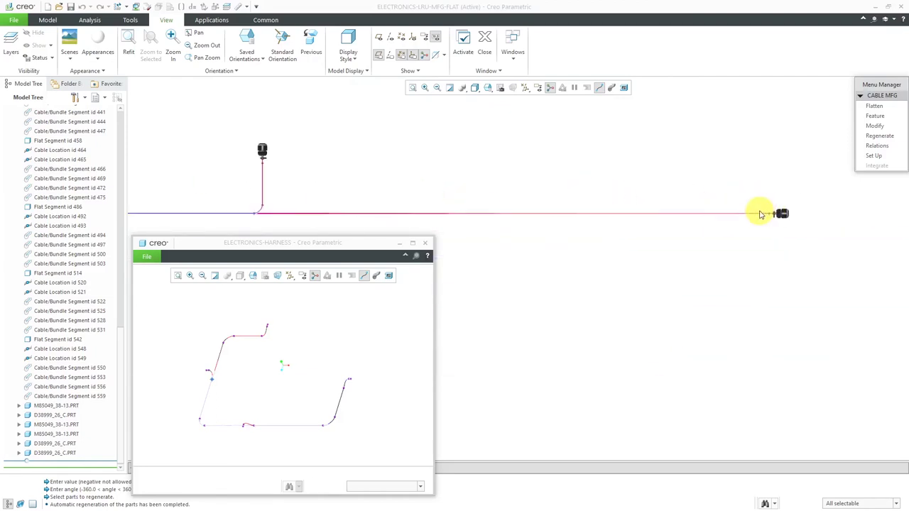
pyautogui.scroll(-3, 774, 224)
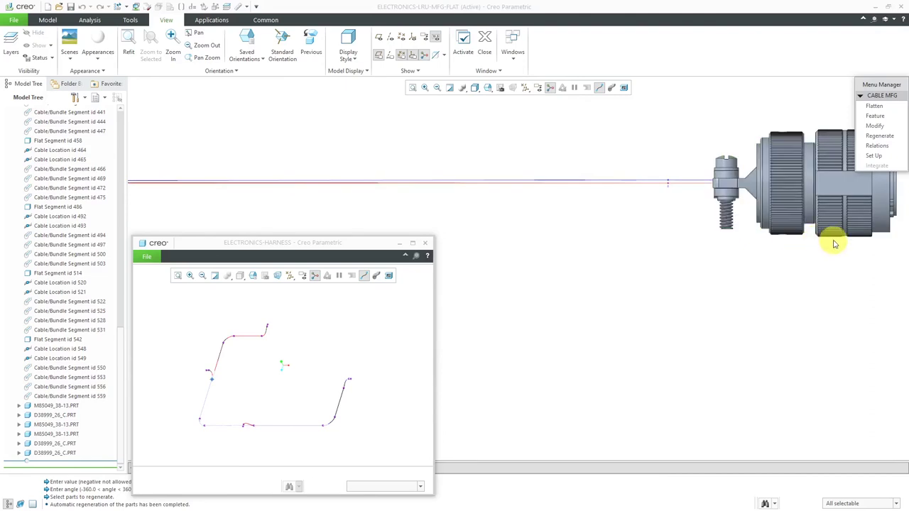
pyautogui.scroll(8, 828, 229)
pyautogui.scroll(4, 788, 234)
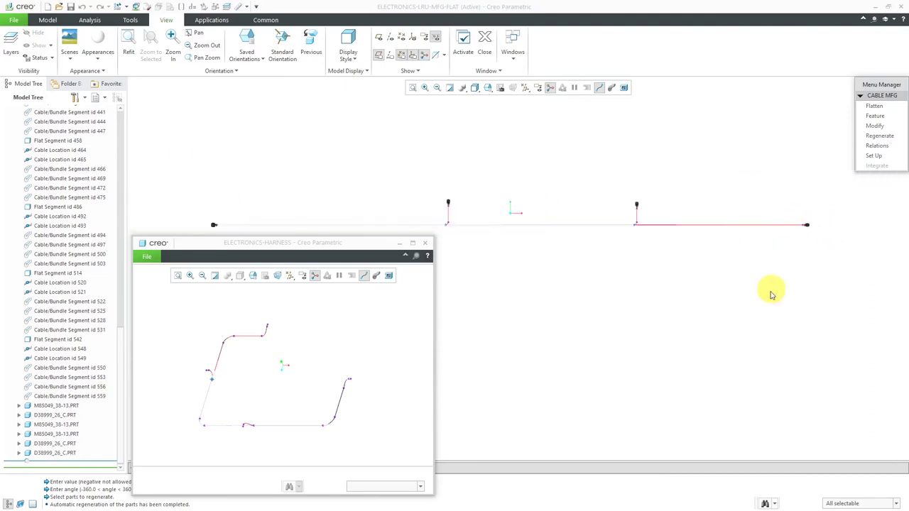